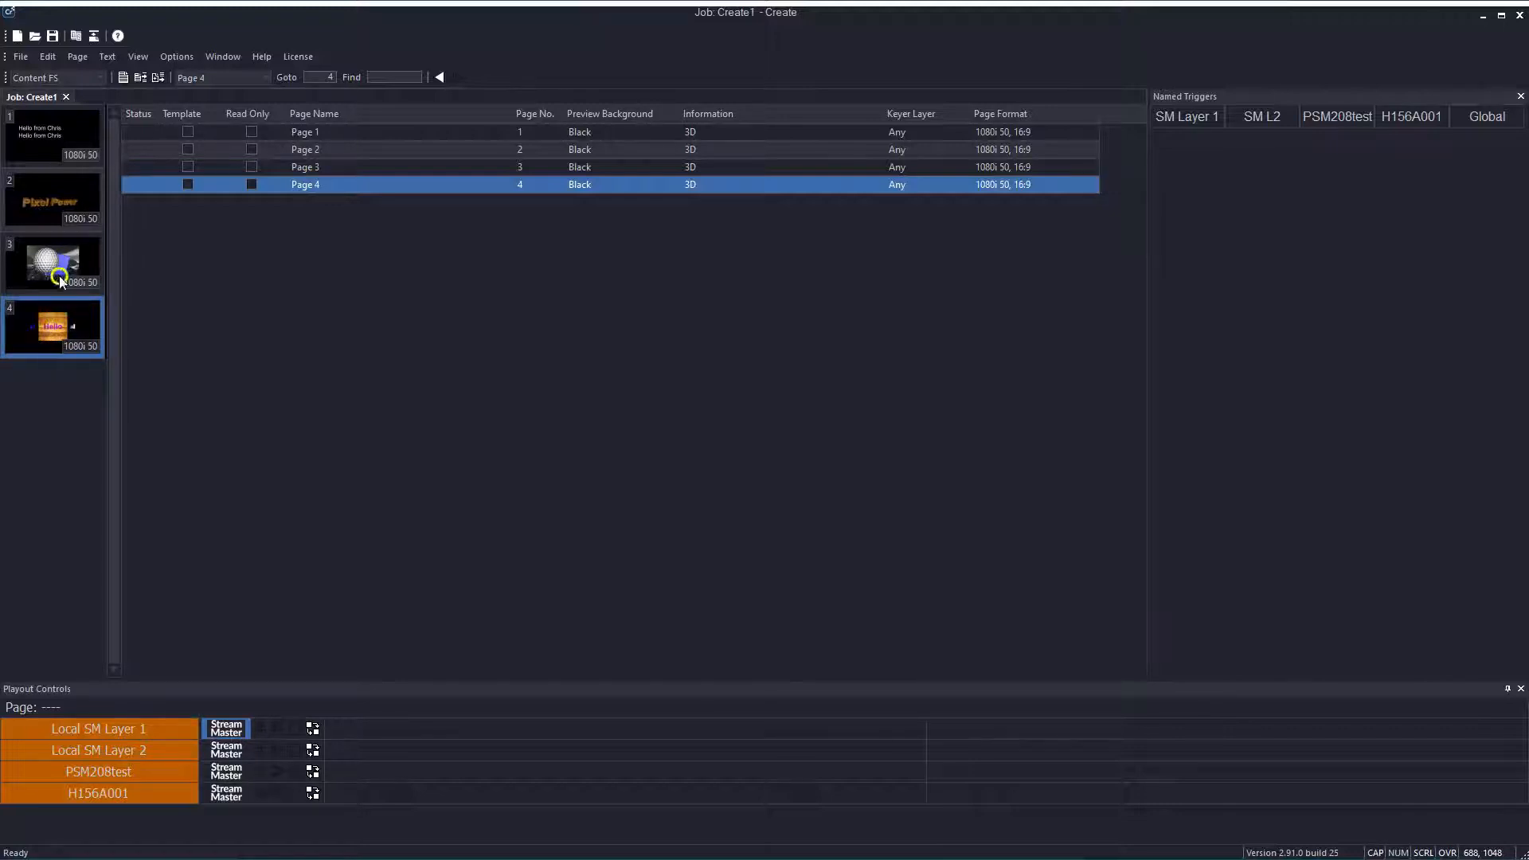
# Open Page 4 and step through the Box 1 rotation keyframes on the timeline
pyautogui.doubleClick(54, 336)
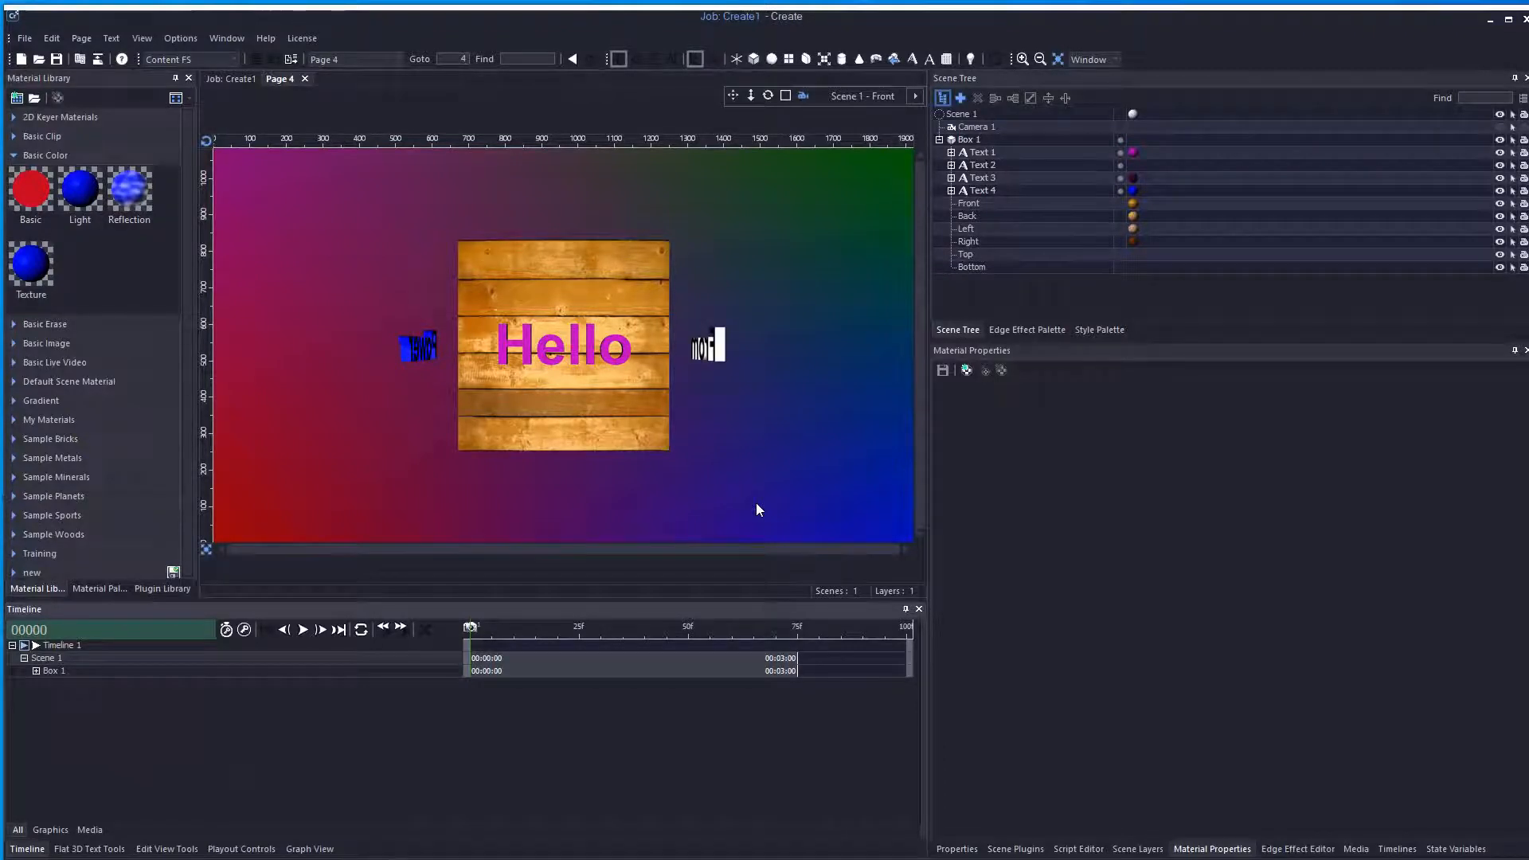
pyautogui.click(36, 671)
pyautogui.moveTo(582, 636); pyautogui.dragTo(443, 638)
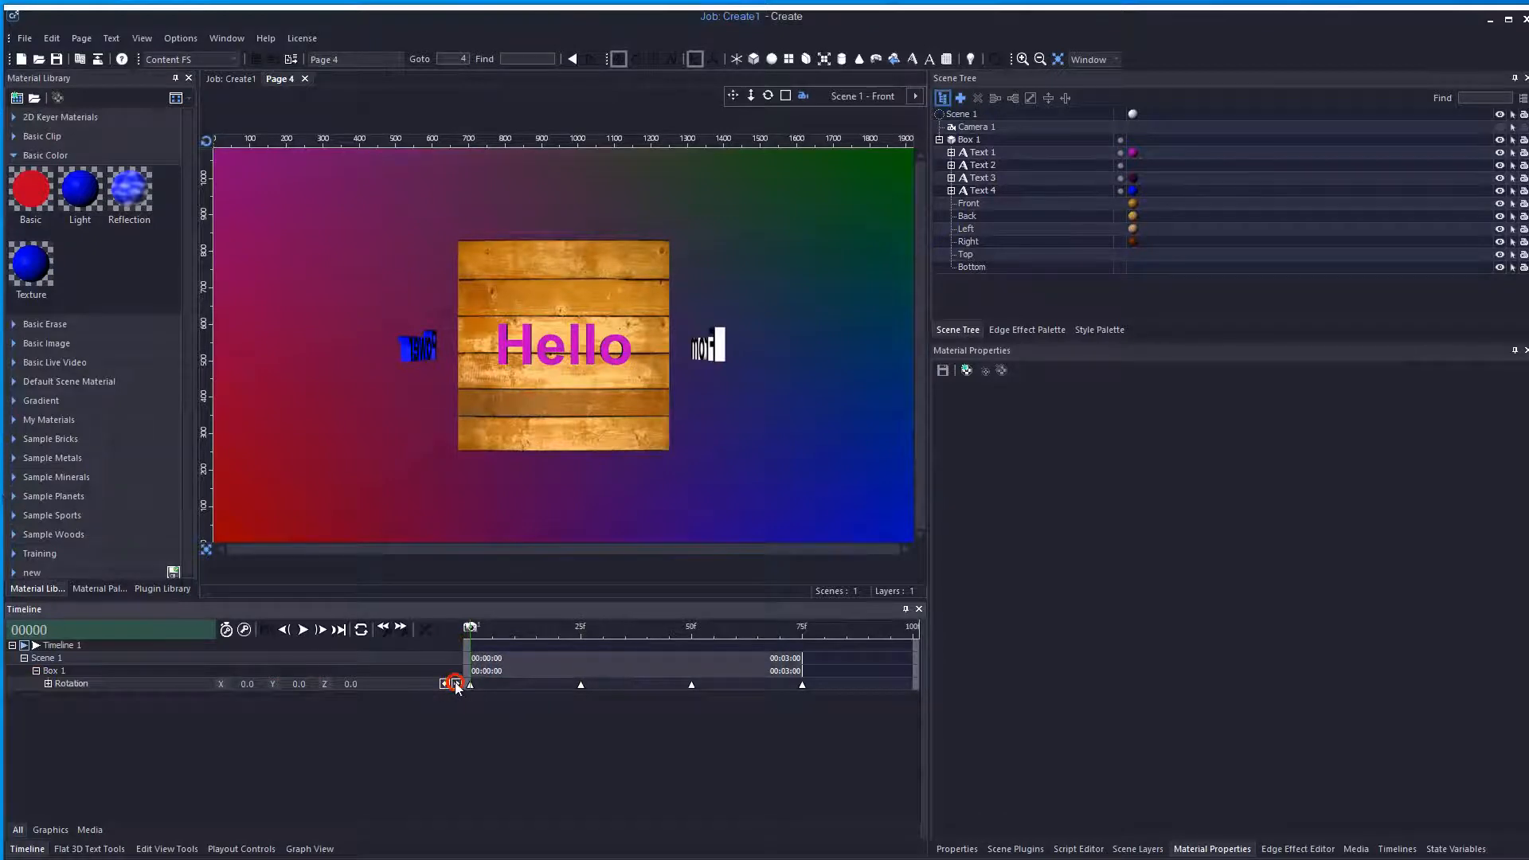
pyautogui.click(456, 683)
pyautogui.click(456, 683)
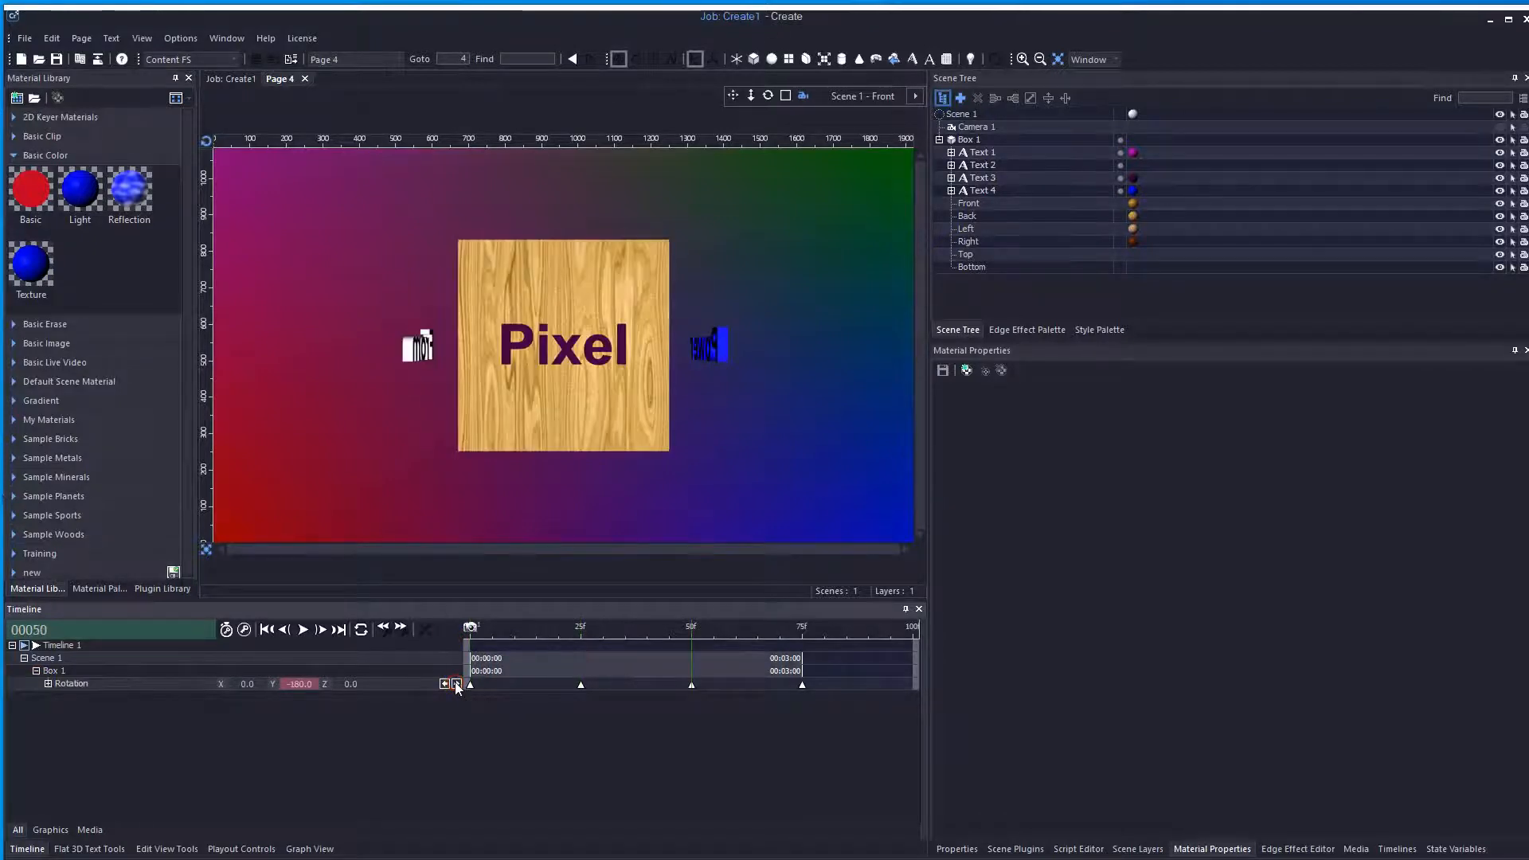
pyautogui.click(456, 683)
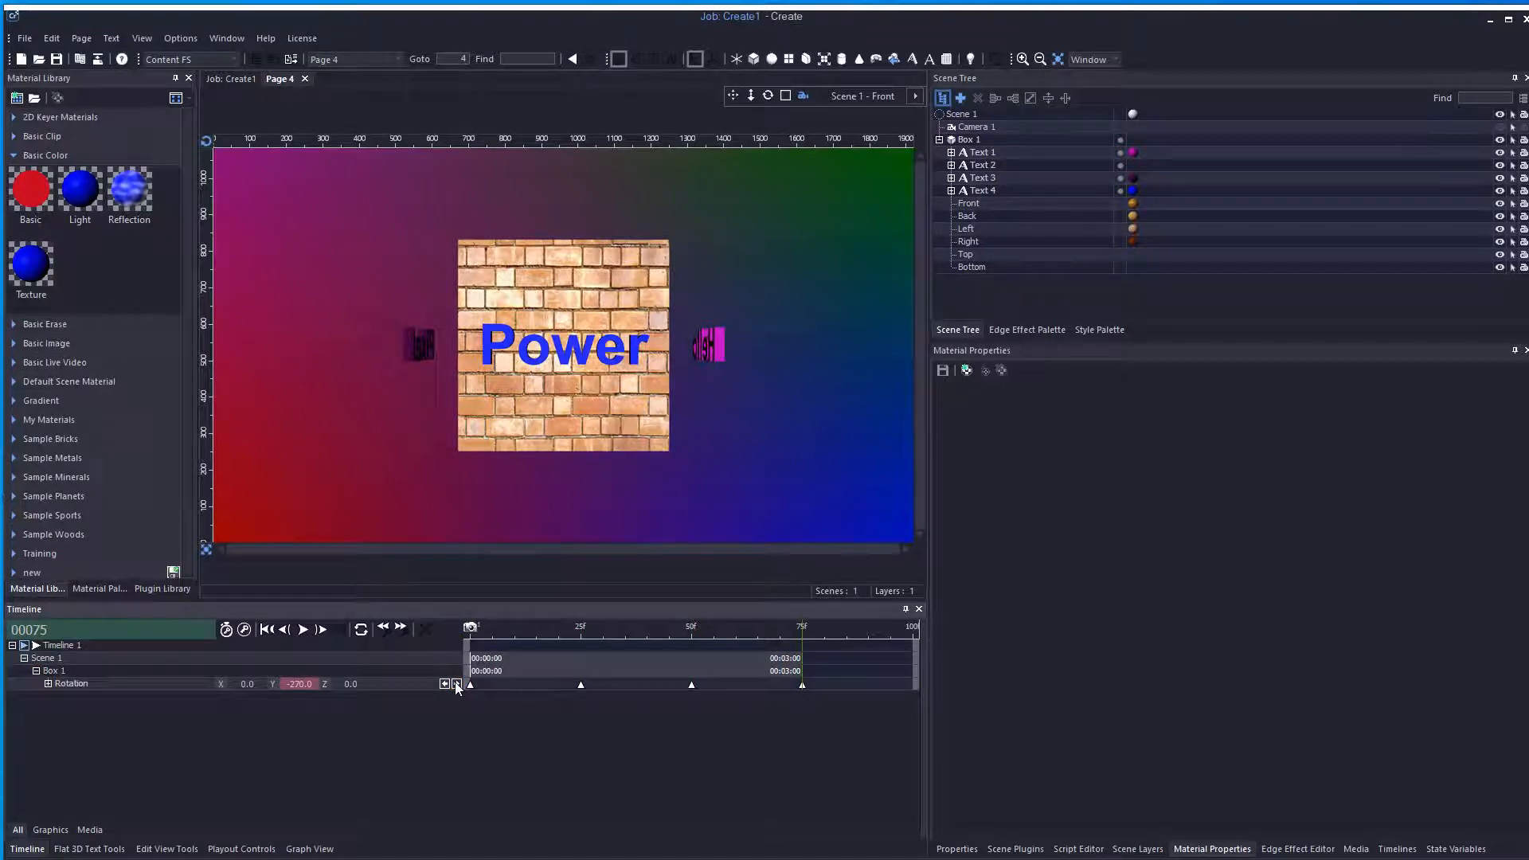
# Scrub the timeline to review the cube's rotation animation
pyautogui.click(486, 629)
pyautogui.moveTo(486, 633); pyautogui.dragTo(580, 635)
pyautogui.click(684, 653)
pyautogui.moveTo(685, 655); pyautogui.dragTo(470, 664)
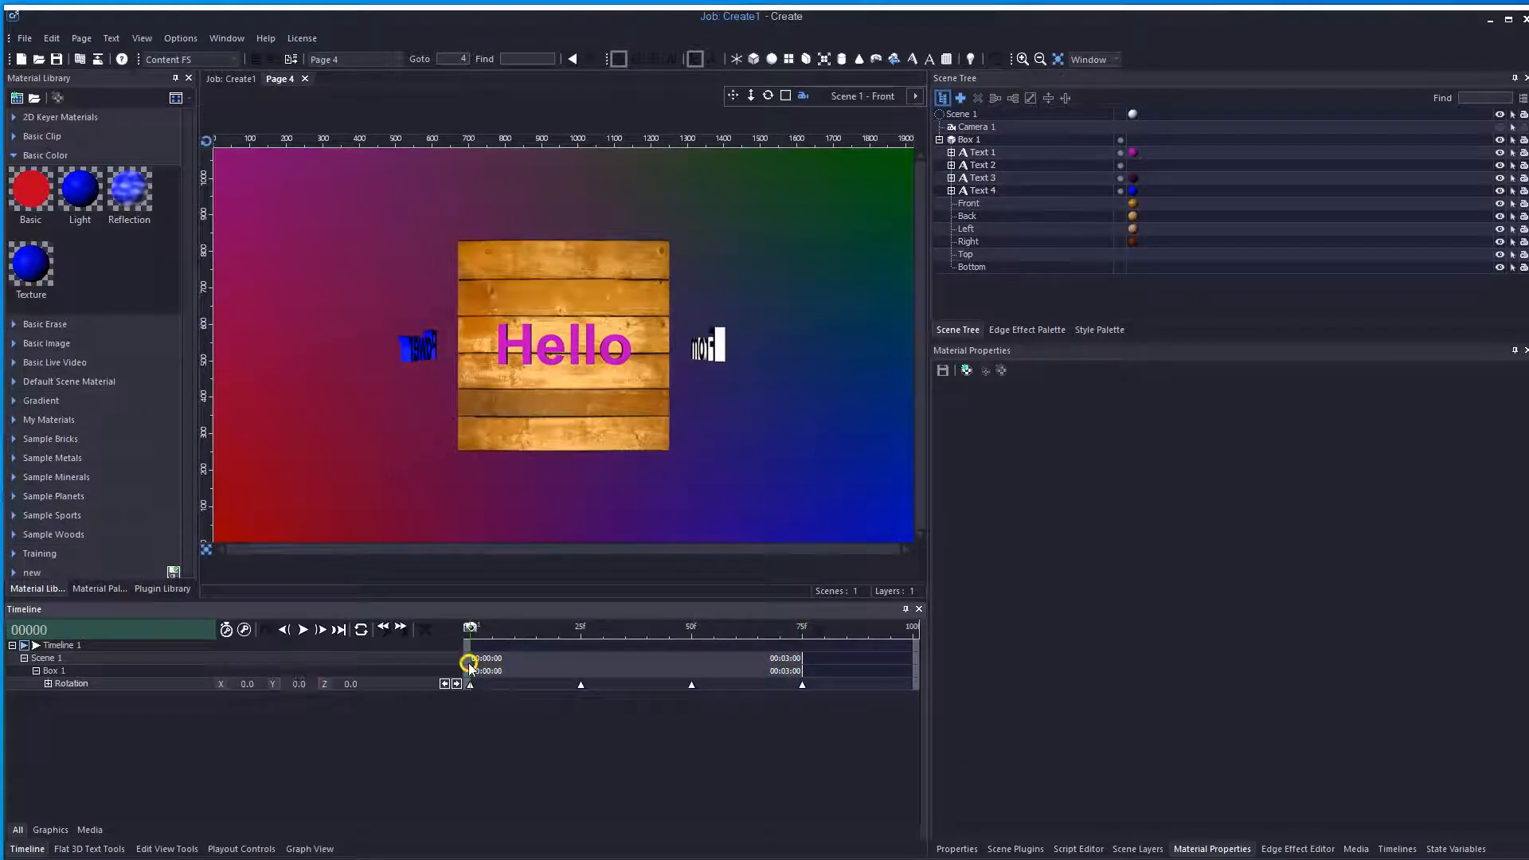
pyautogui.click(469, 628)
pyautogui.click(470, 629)
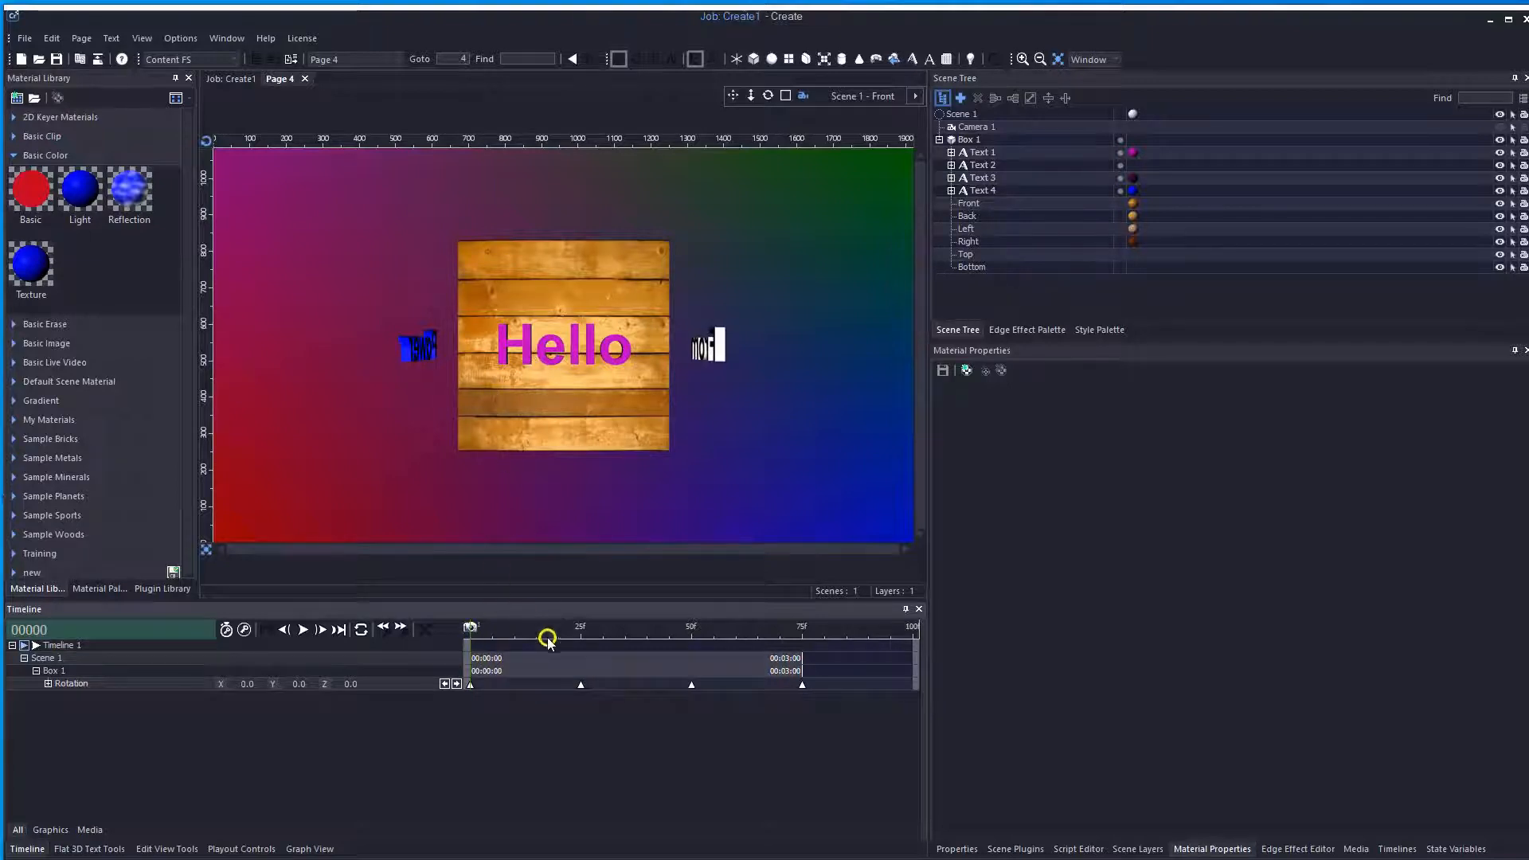
pyautogui.moveTo(532, 637); pyautogui.dragTo(756, 648)
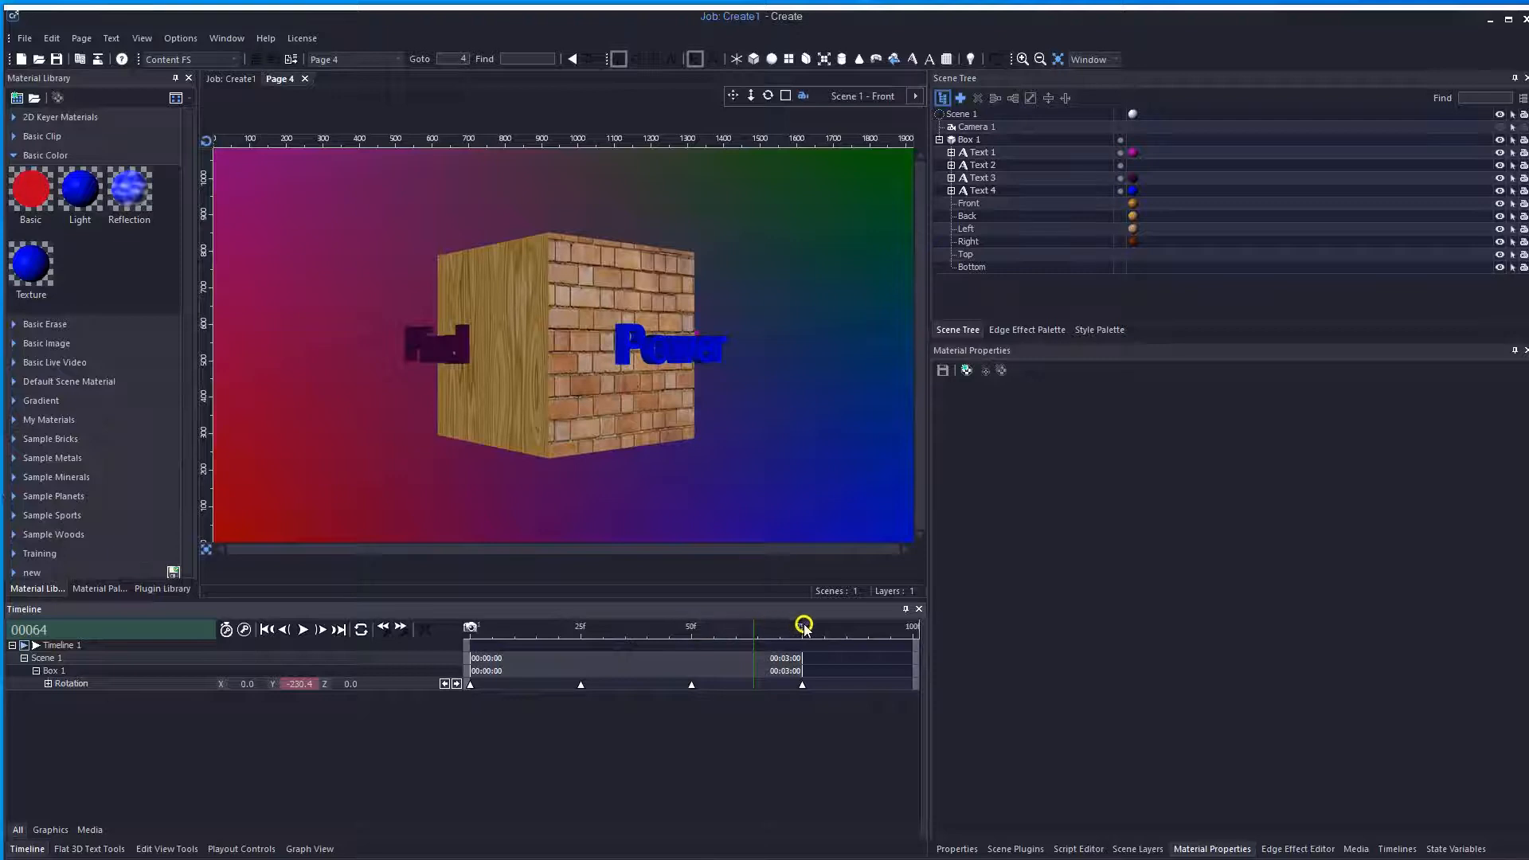
# Set the main preview frame at frame 64 and save the changes to Page 4 while closing it
pyautogui.rightClick(756, 634)
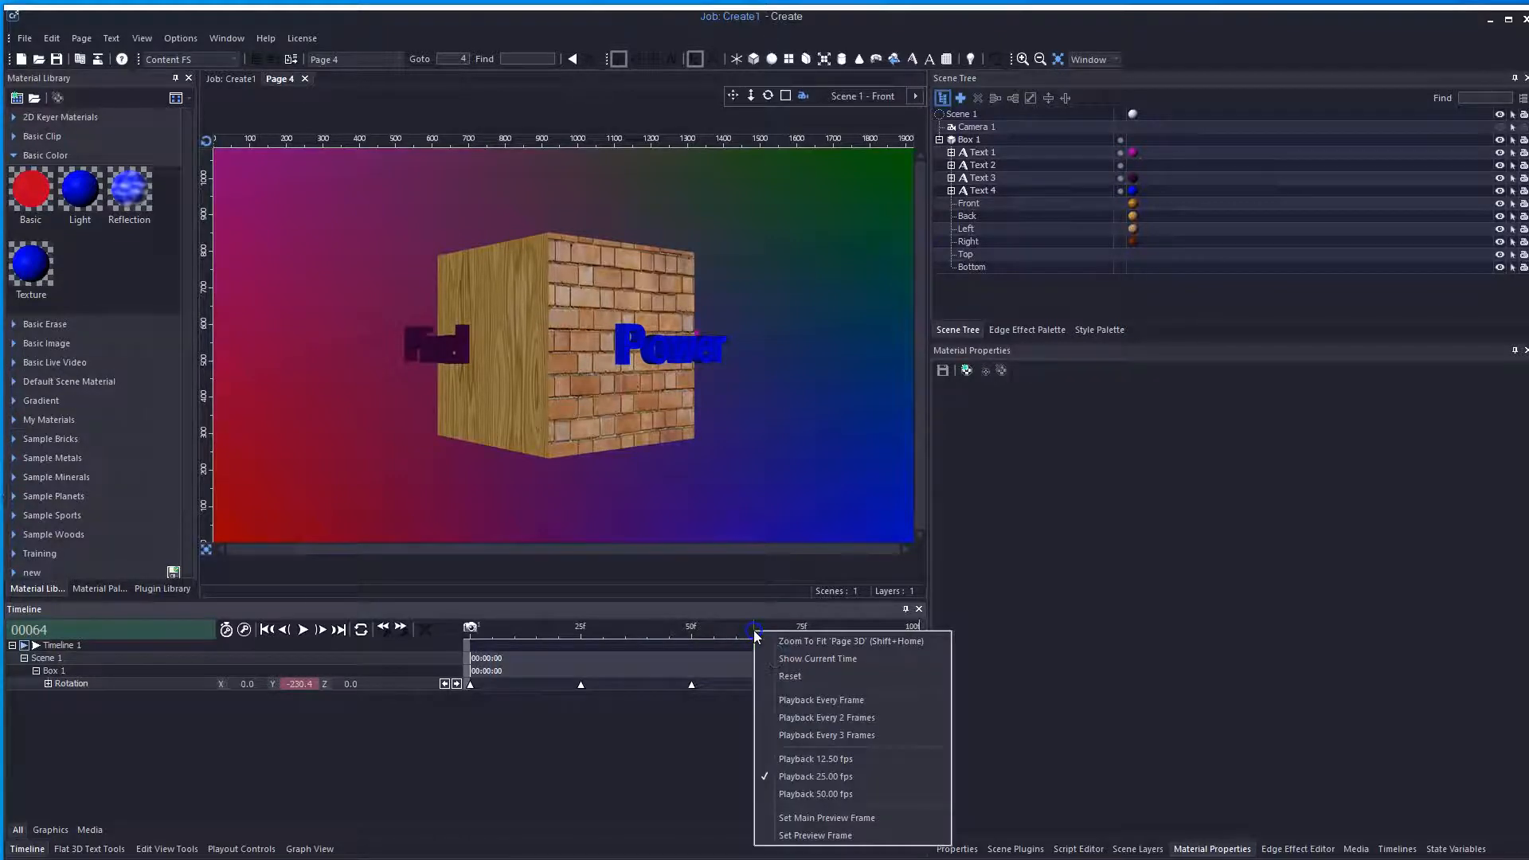
pyautogui.click(842, 819)
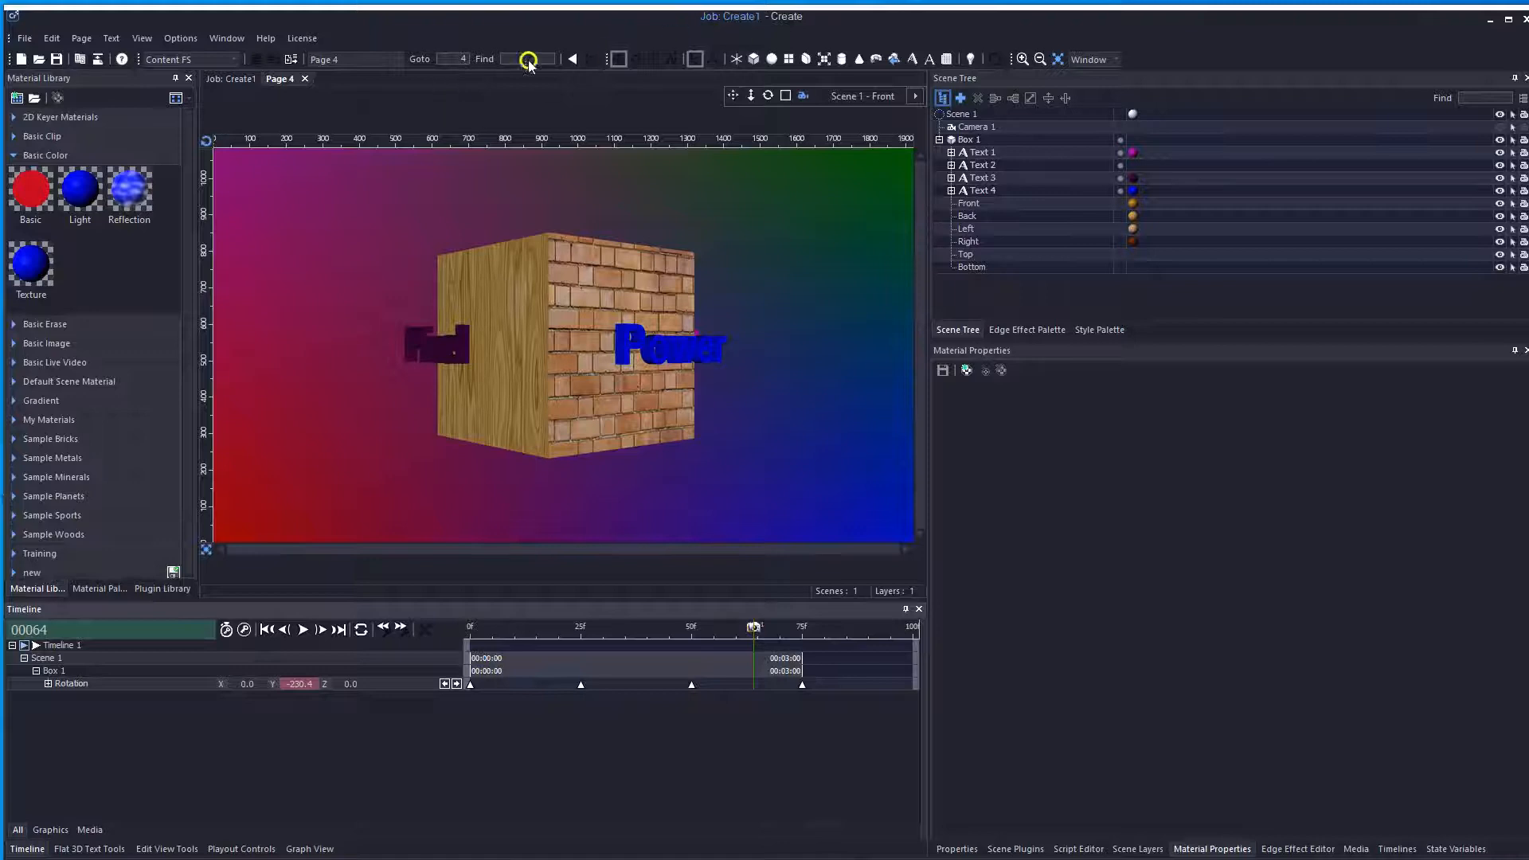
pyautogui.click(304, 78)
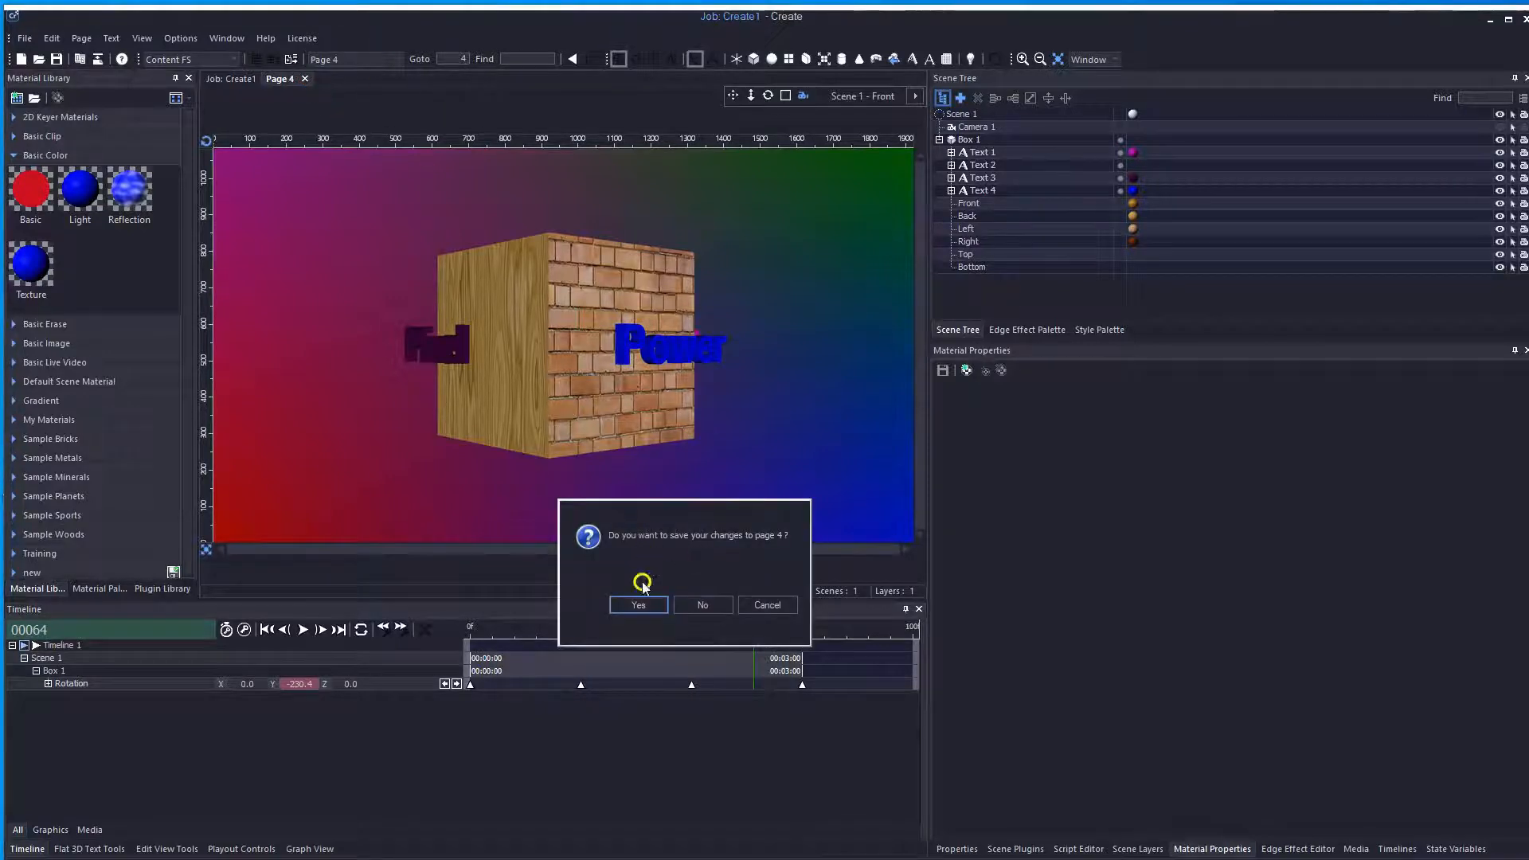
pyautogui.click(638, 604)
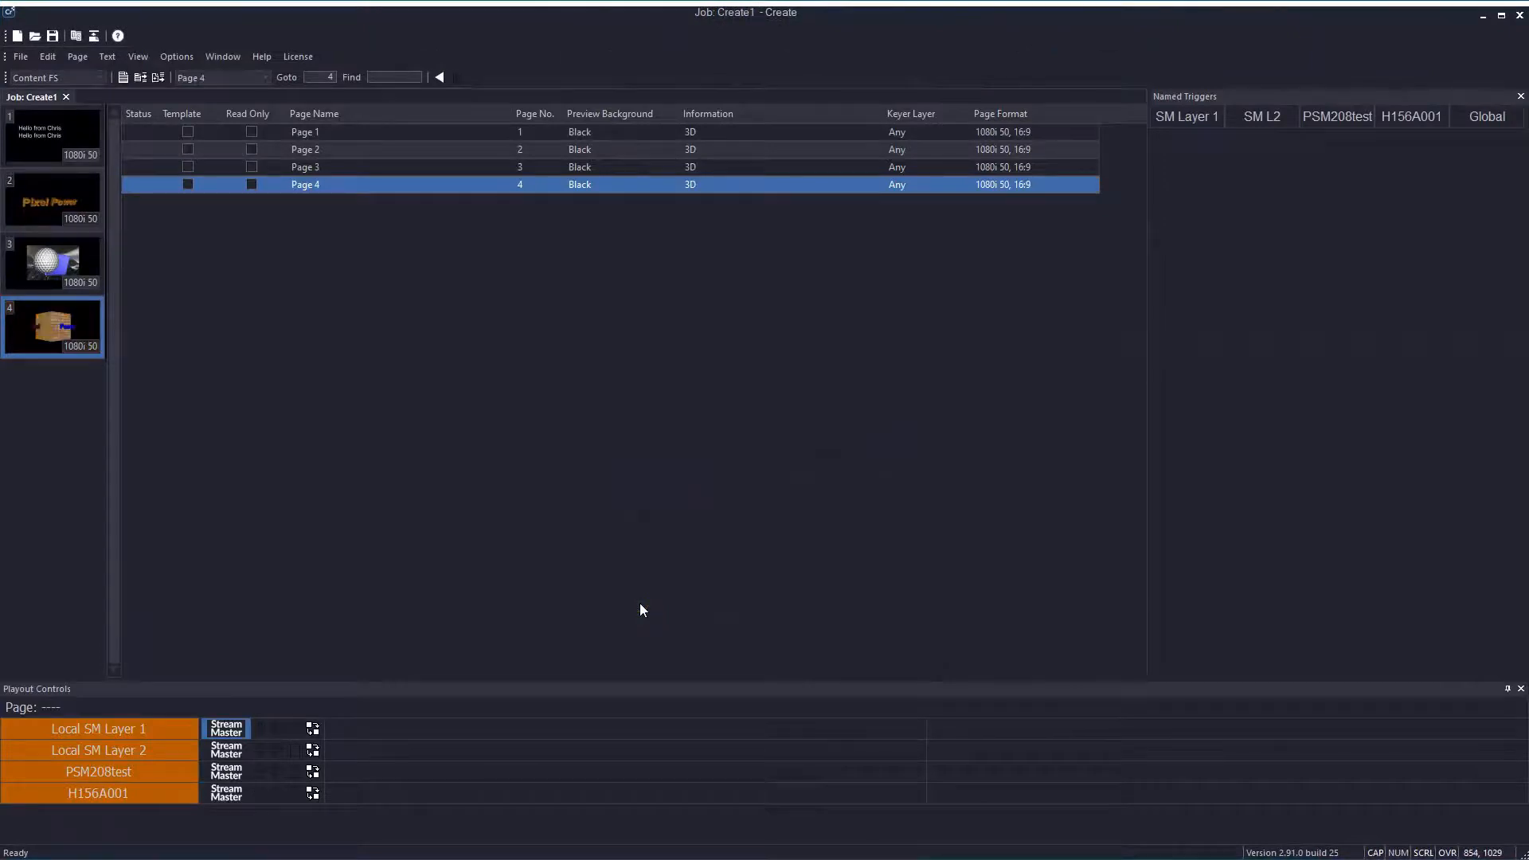
# Reopen Page 4 and set the main preview frame at frame 0
pyautogui.doubleClick(45, 338)
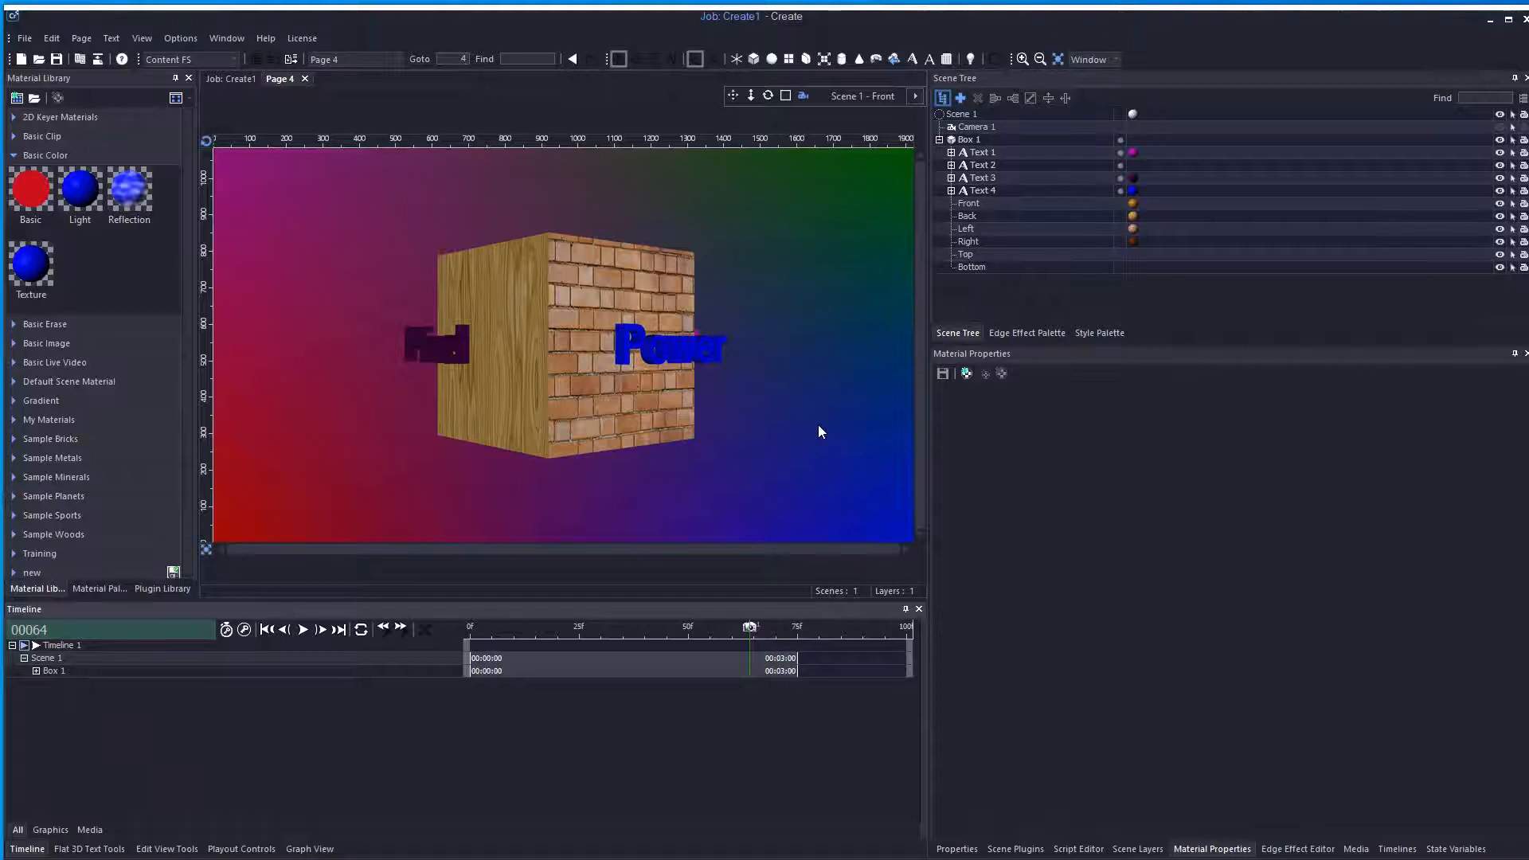
pyautogui.click(628, 630)
pyautogui.moveTo(628, 630); pyautogui.dragTo(447, 628)
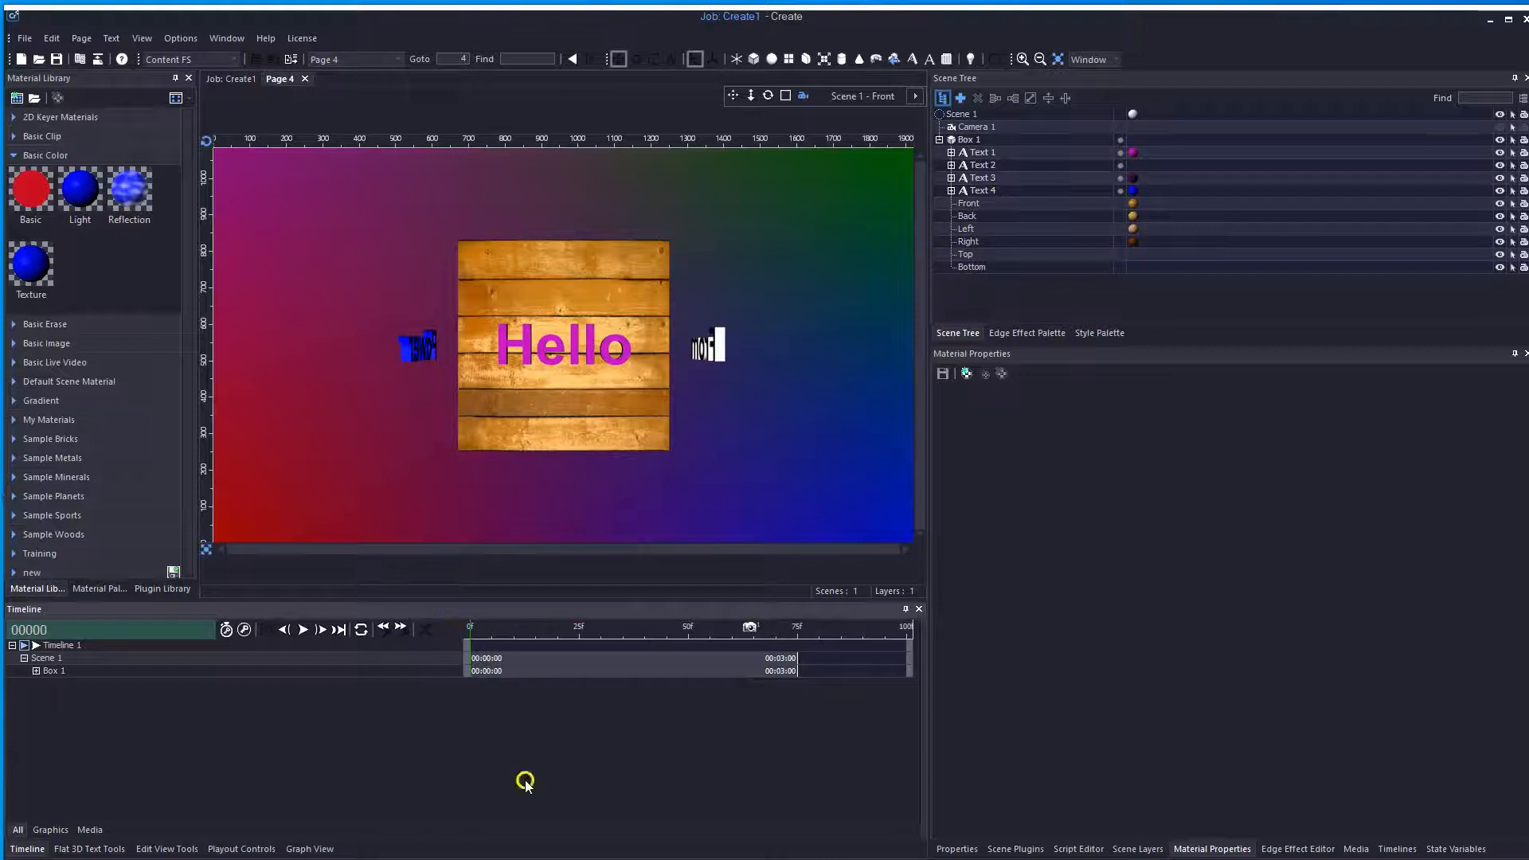
pyautogui.rightClick(470, 632)
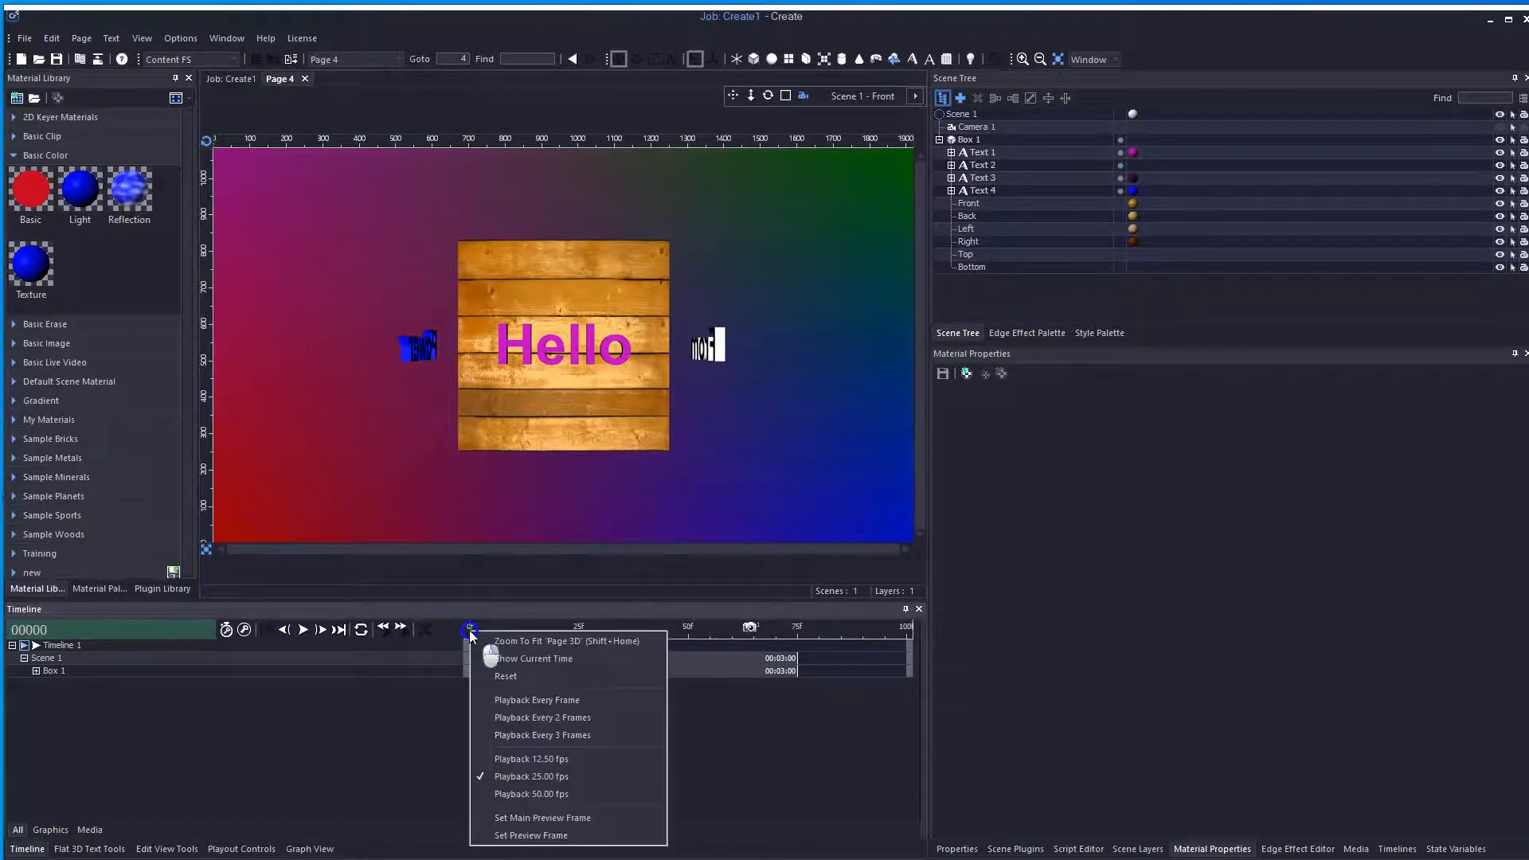
pyautogui.click(538, 818)
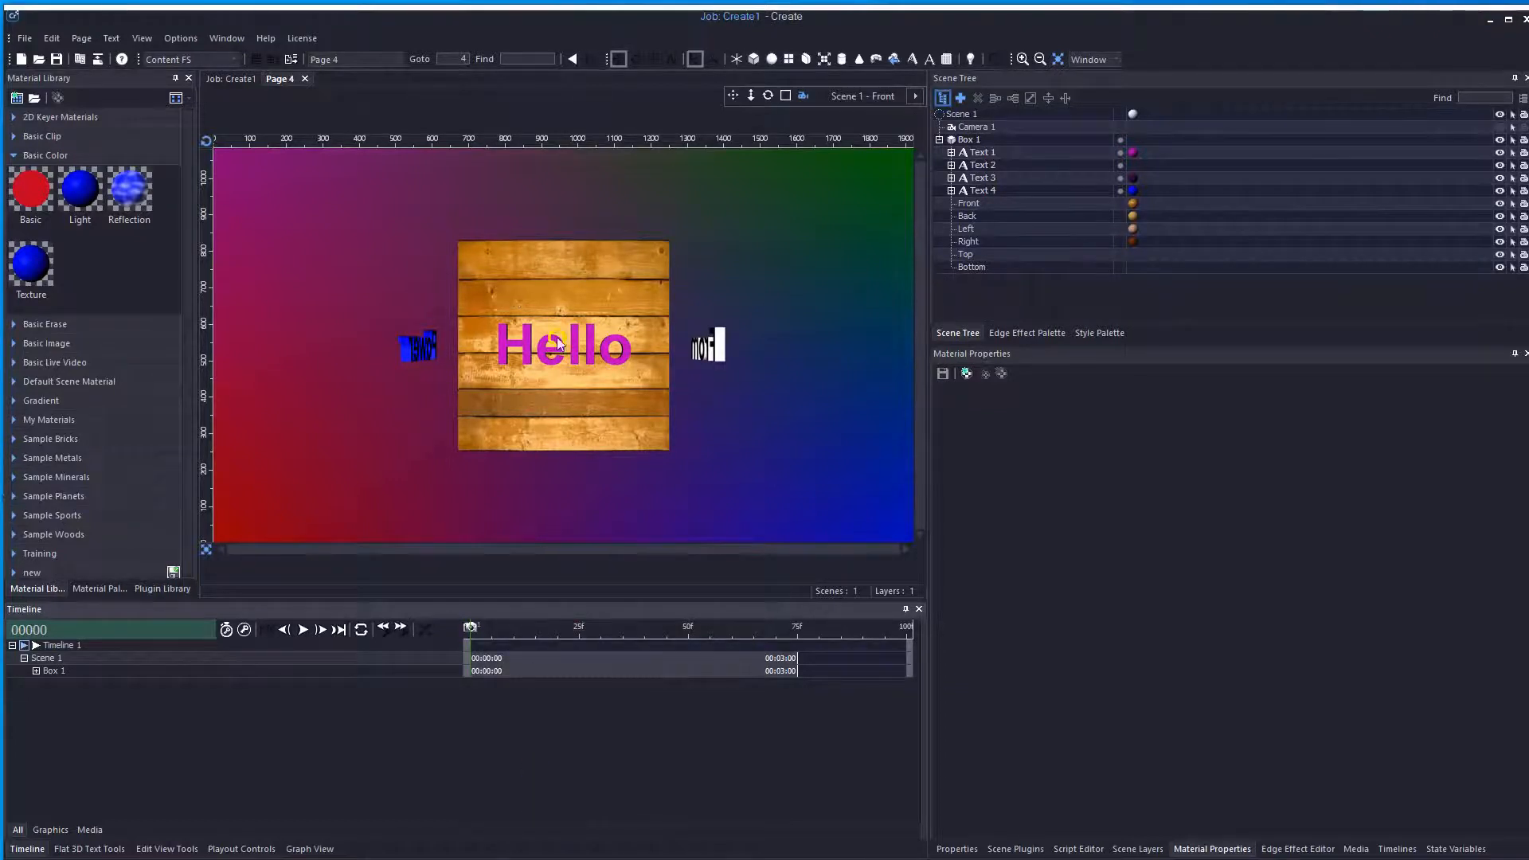
# Jump to the rotation keyframe at frame 25 and add a preview frame there
pyautogui.click(36, 670)
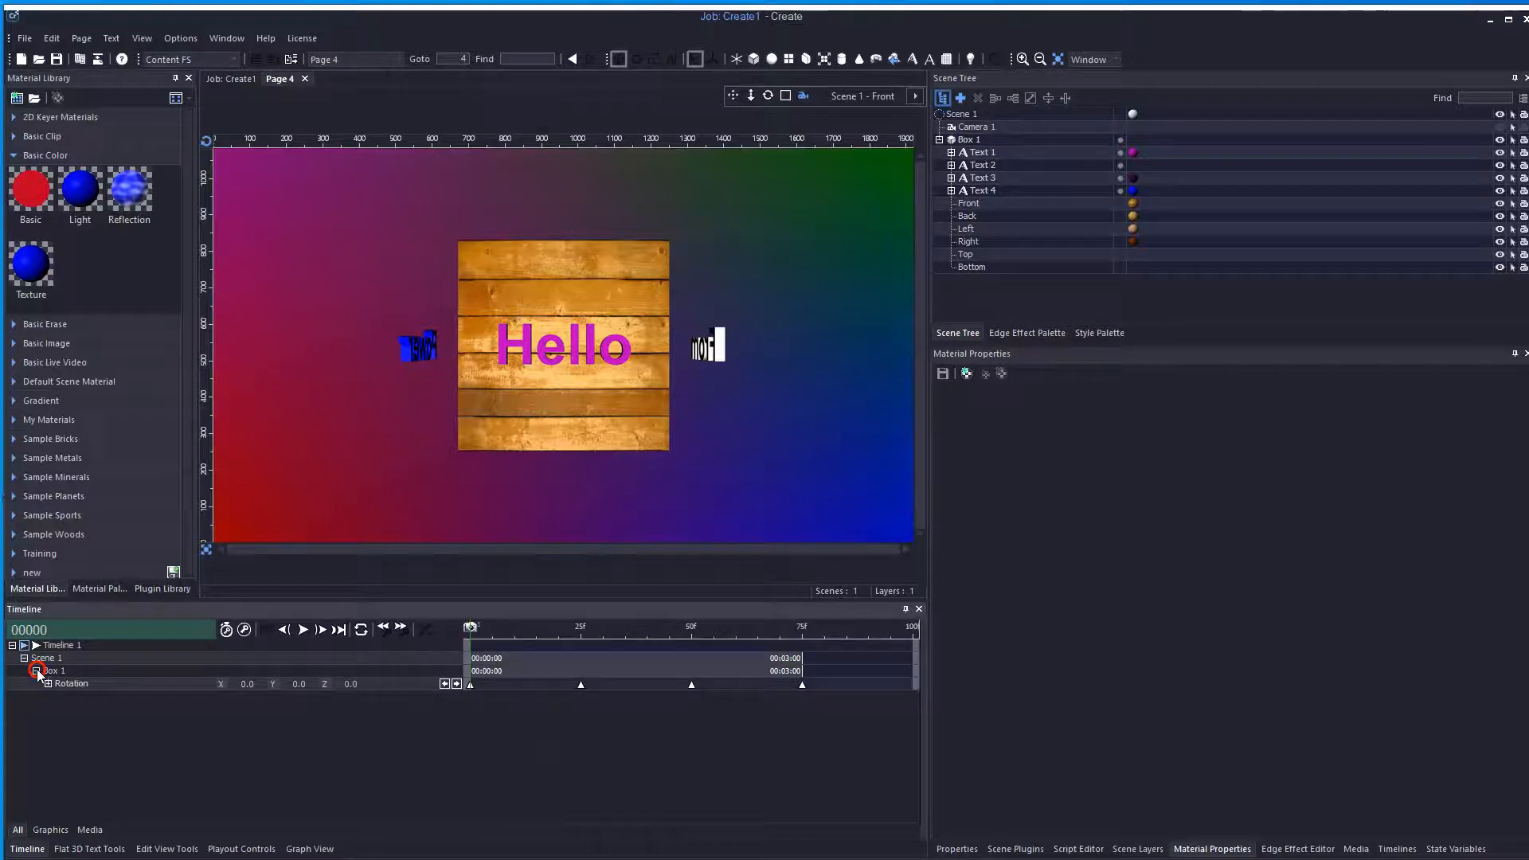
pyautogui.click(456, 684)
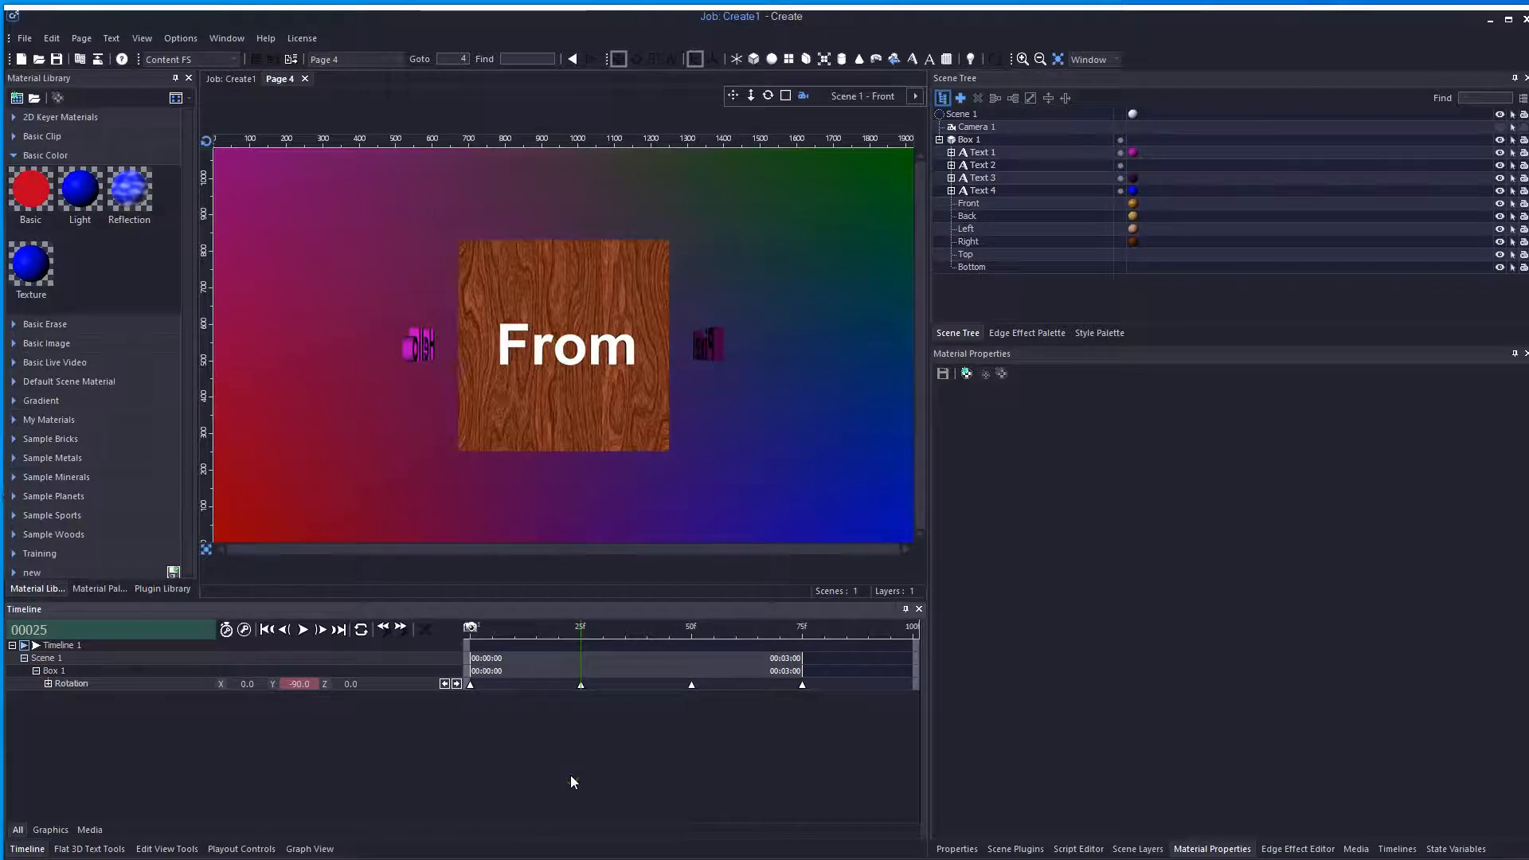
pyautogui.rightClick(581, 630)
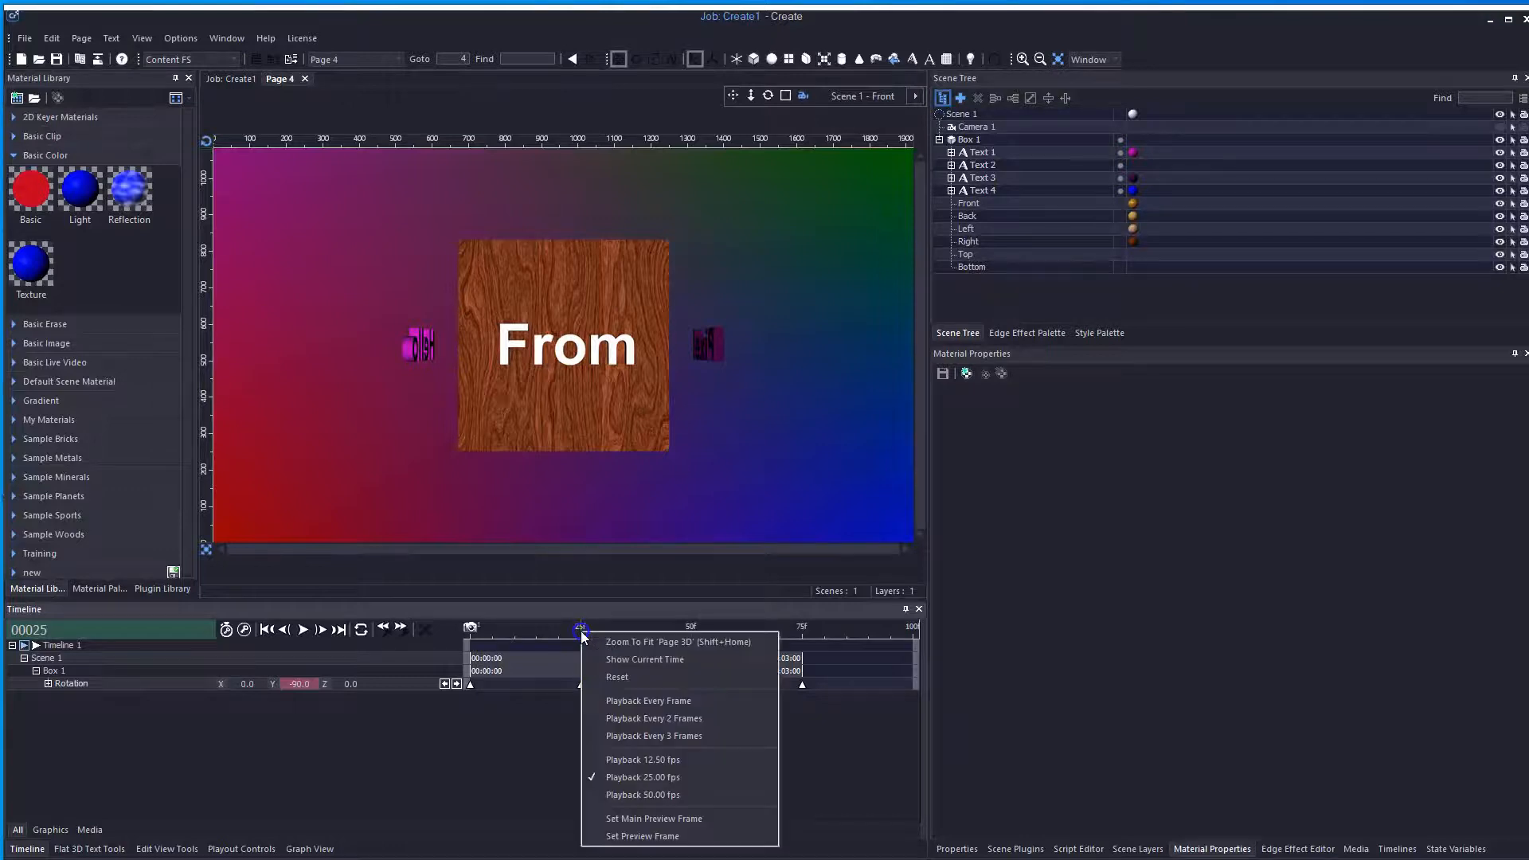
pyautogui.click(676, 837)
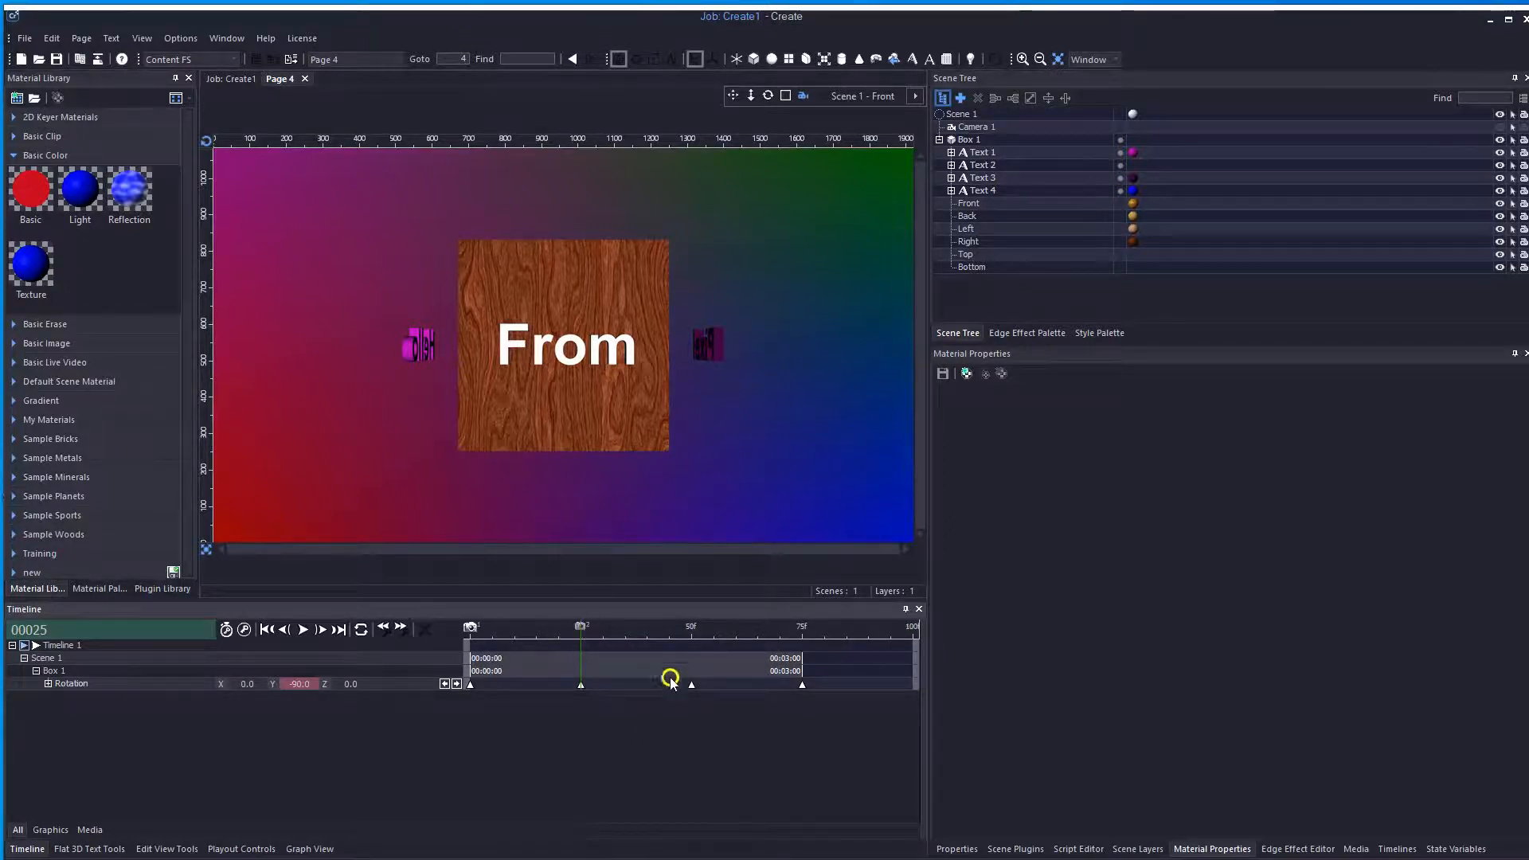
# Jump to the keyframe at frame 50 and add a preview frame there
pyautogui.click(456, 684)
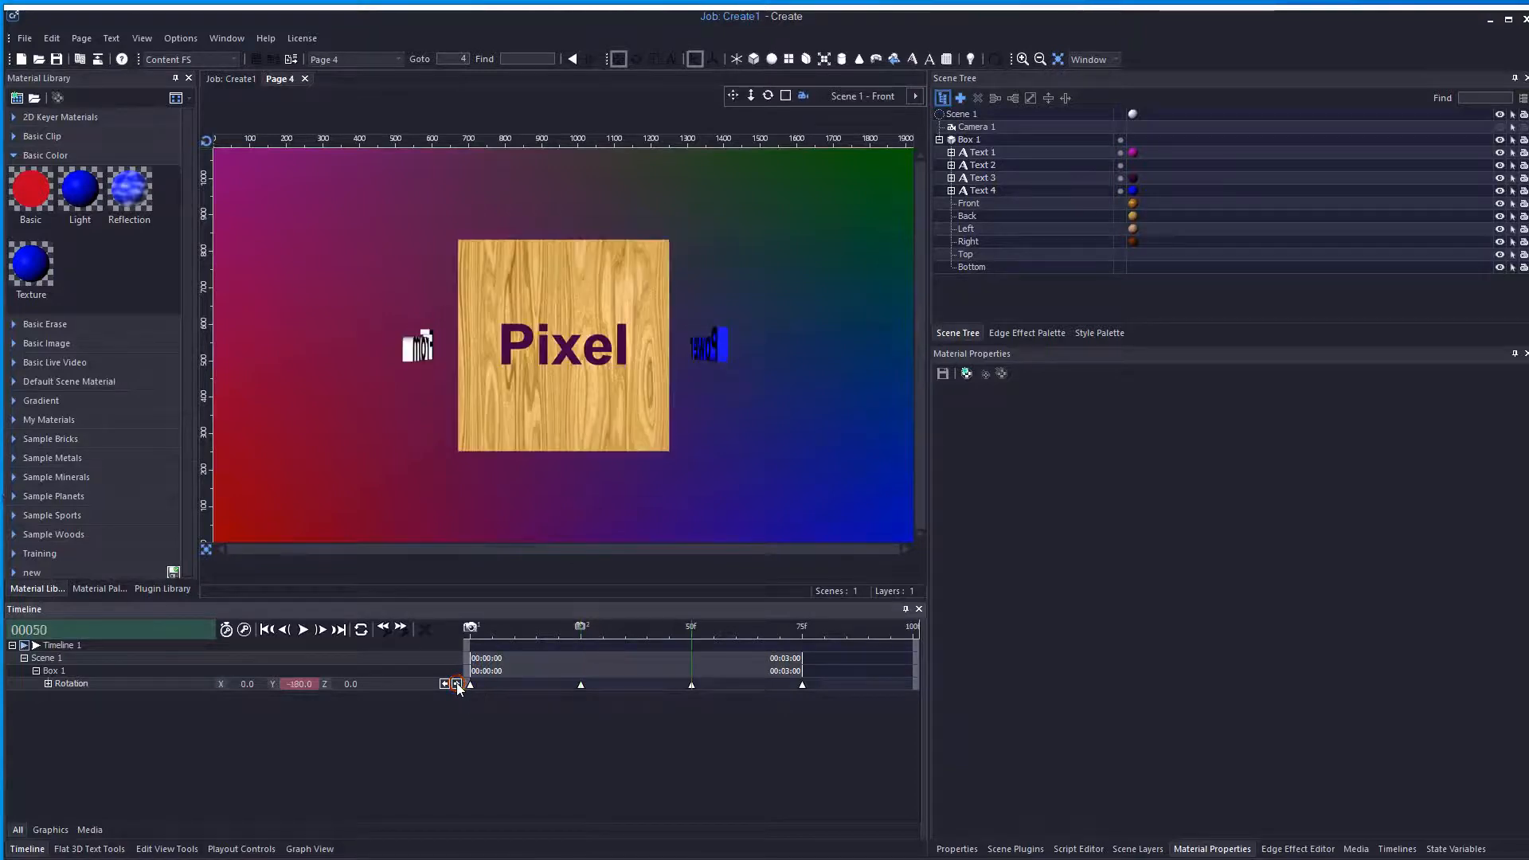
pyautogui.rightClick(691, 633)
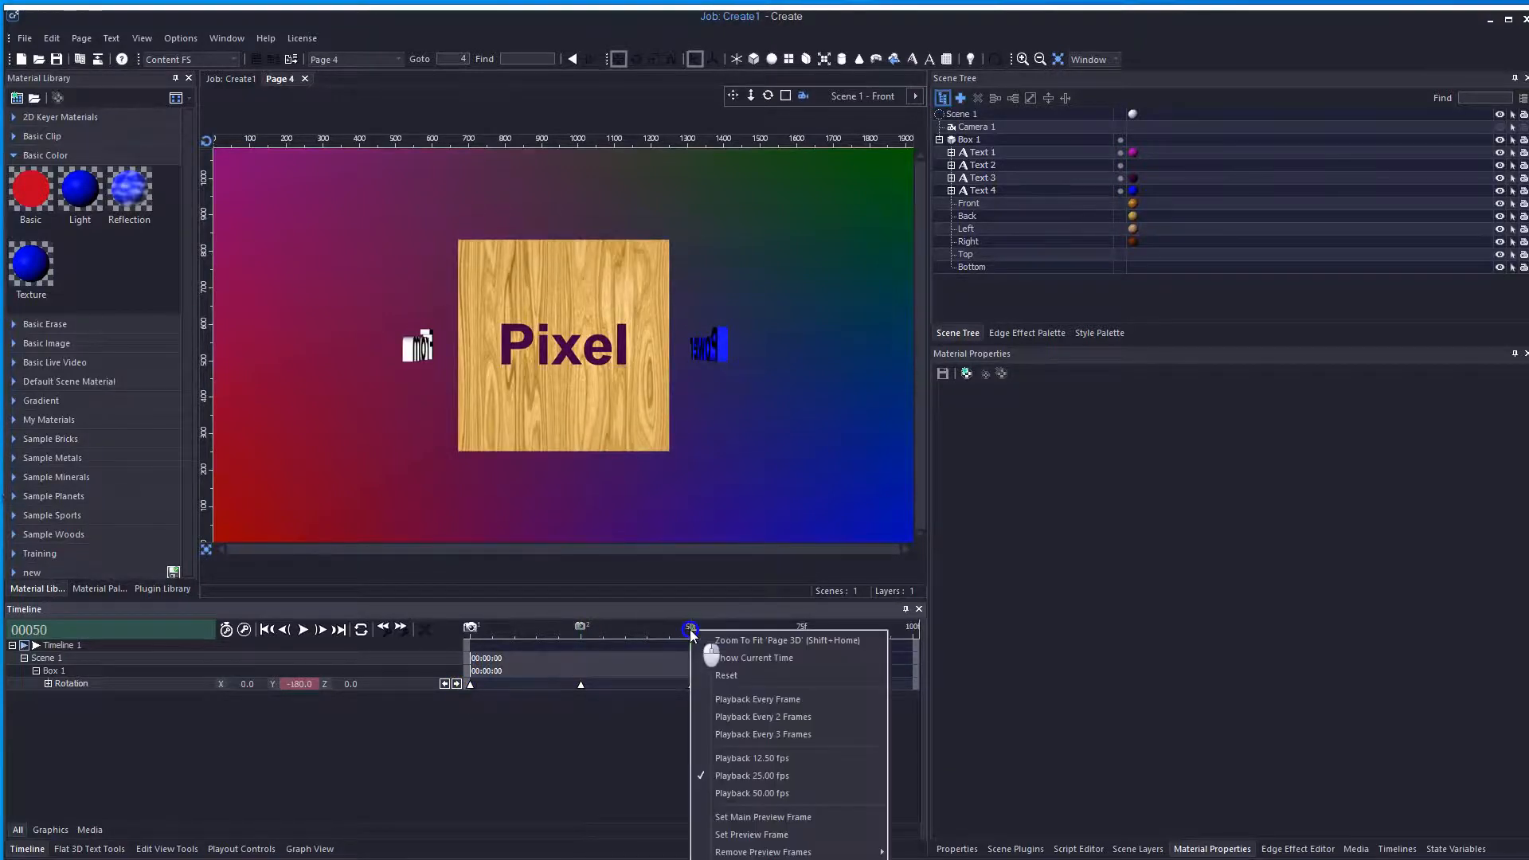
pyautogui.click(752, 834)
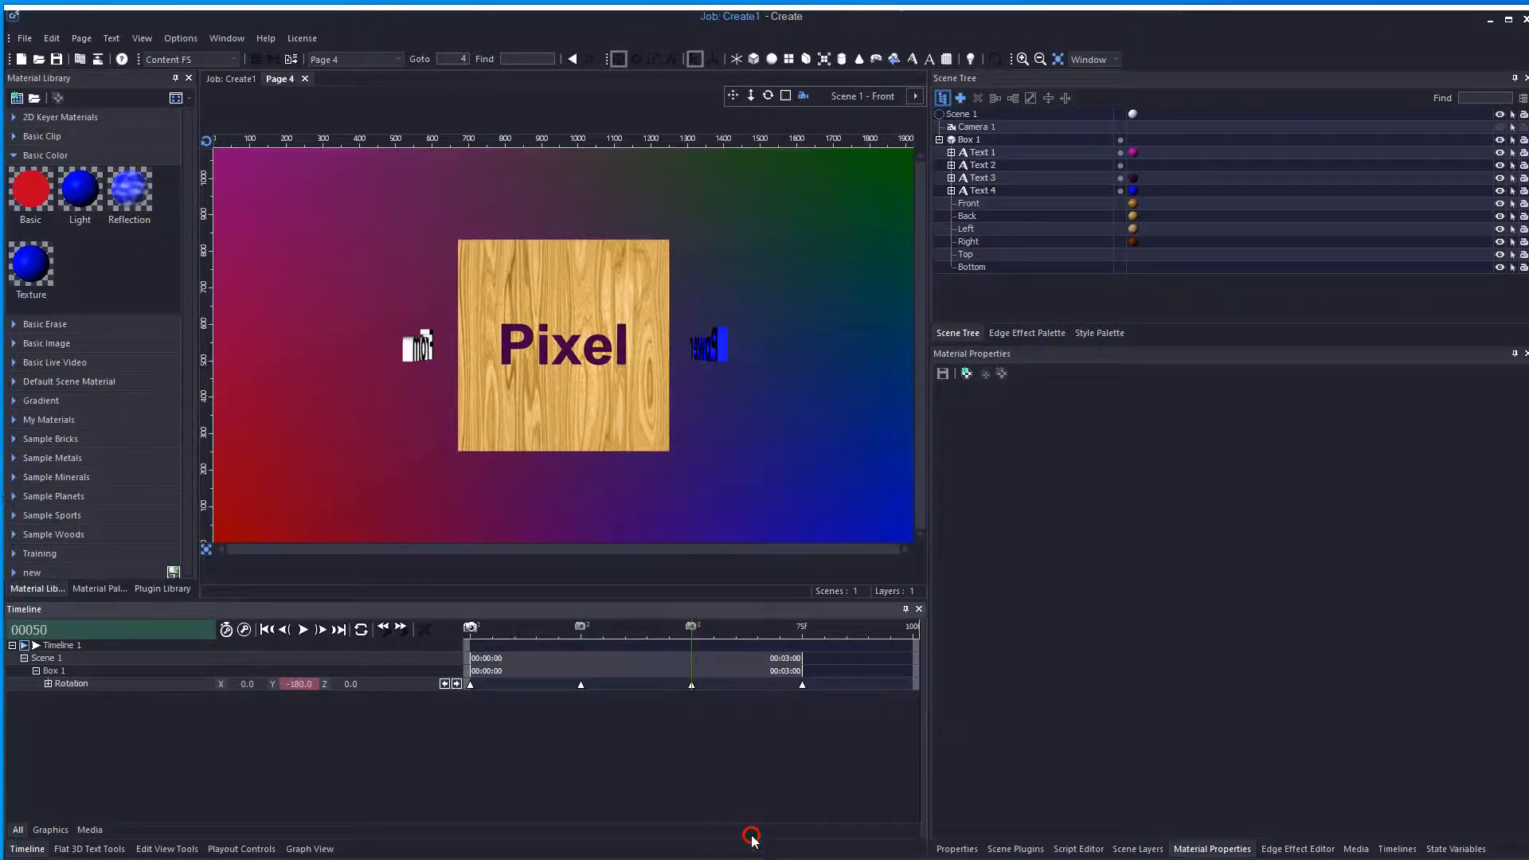
# Move to frame 75 and add a preview frame there
pyautogui.click(779, 631)
pyautogui.moveTo(779, 631); pyautogui.dragTo(802, 637)
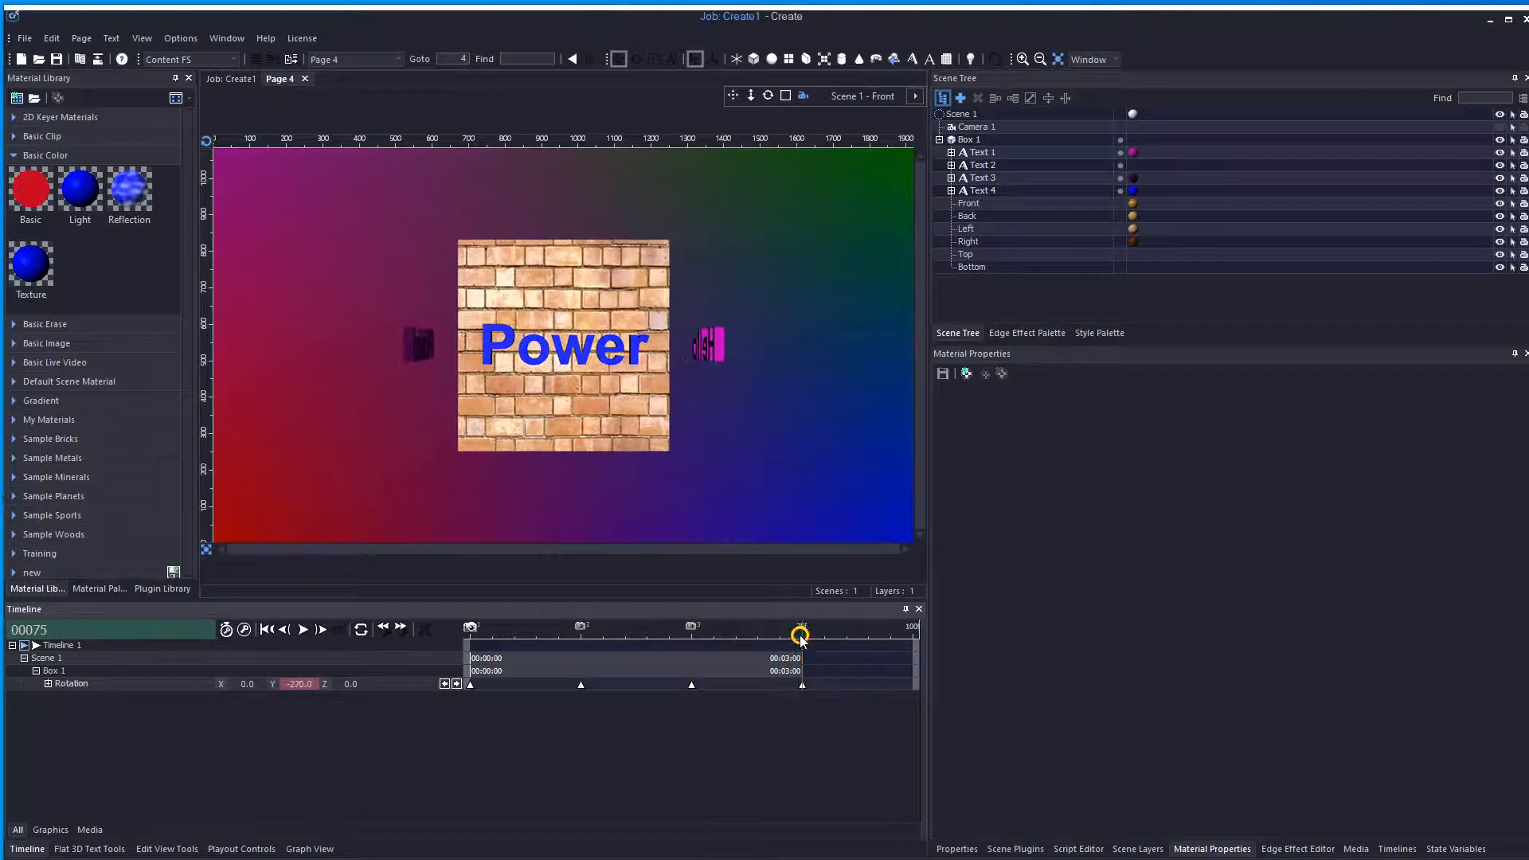
pyautogui.rightClick(799, 635)
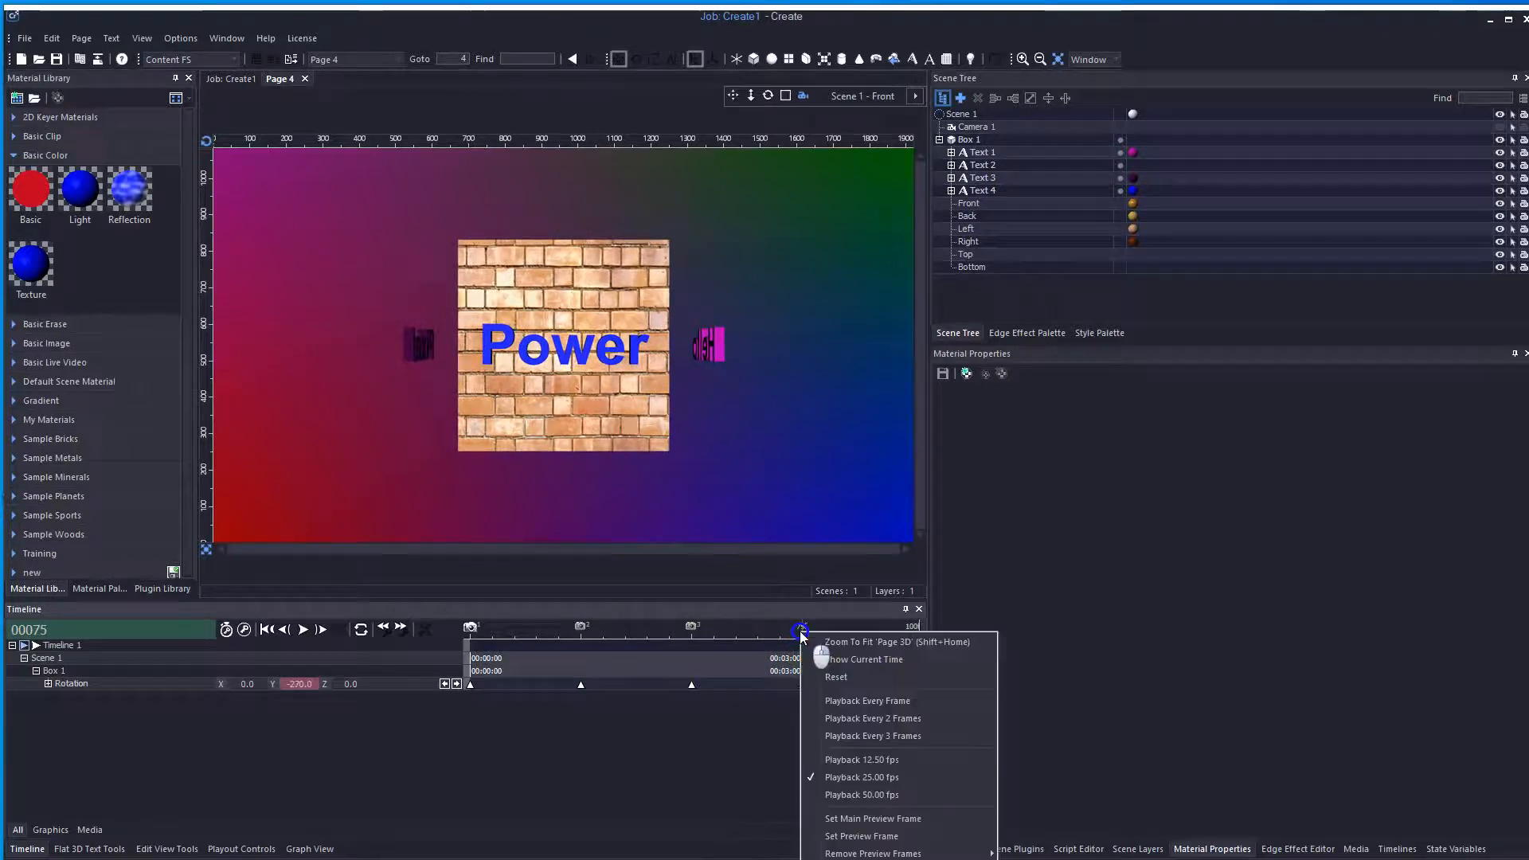
pyautogui.click(860, 837)
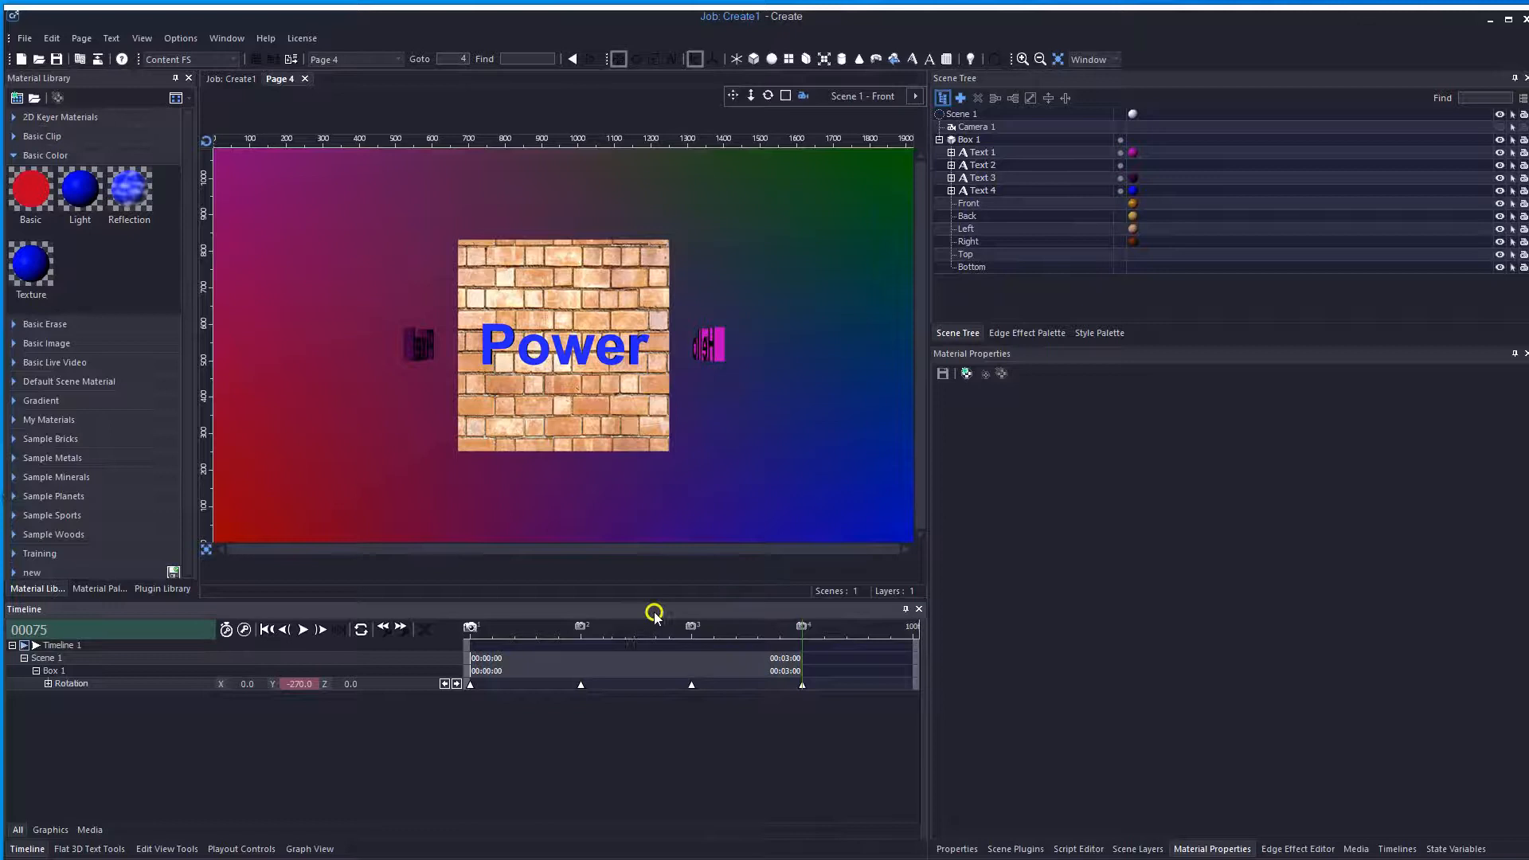
# Add a preview frame at frame 38
pyautogui.click(635, 629)
pyautogui.rightClick(636, 630)
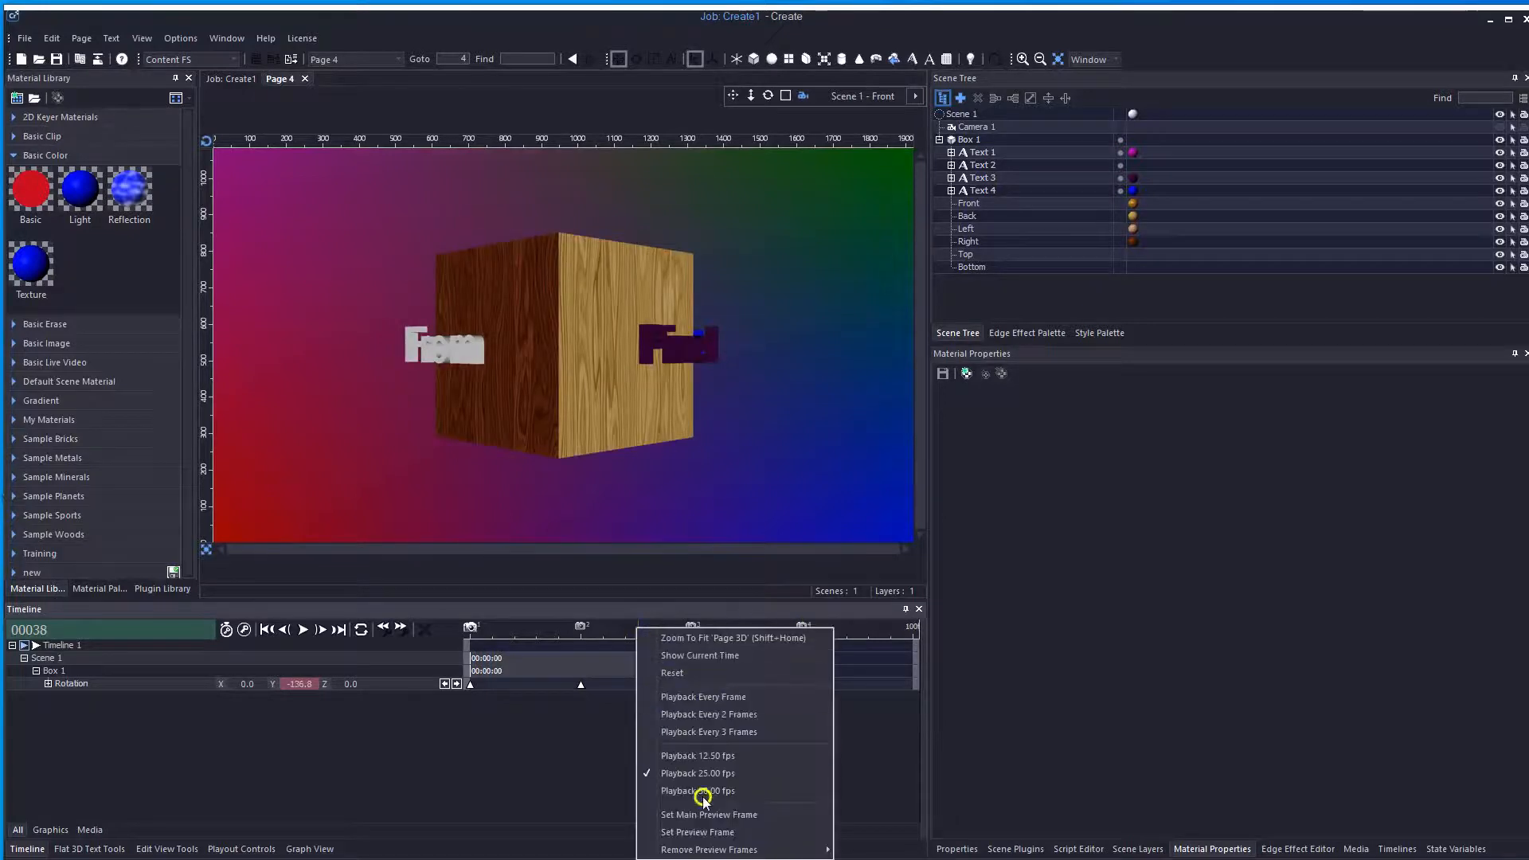
pyautogui.click(700, 832)
pyautogui.moveTo(609, 626); pyautogui.dragTo(635, 636)
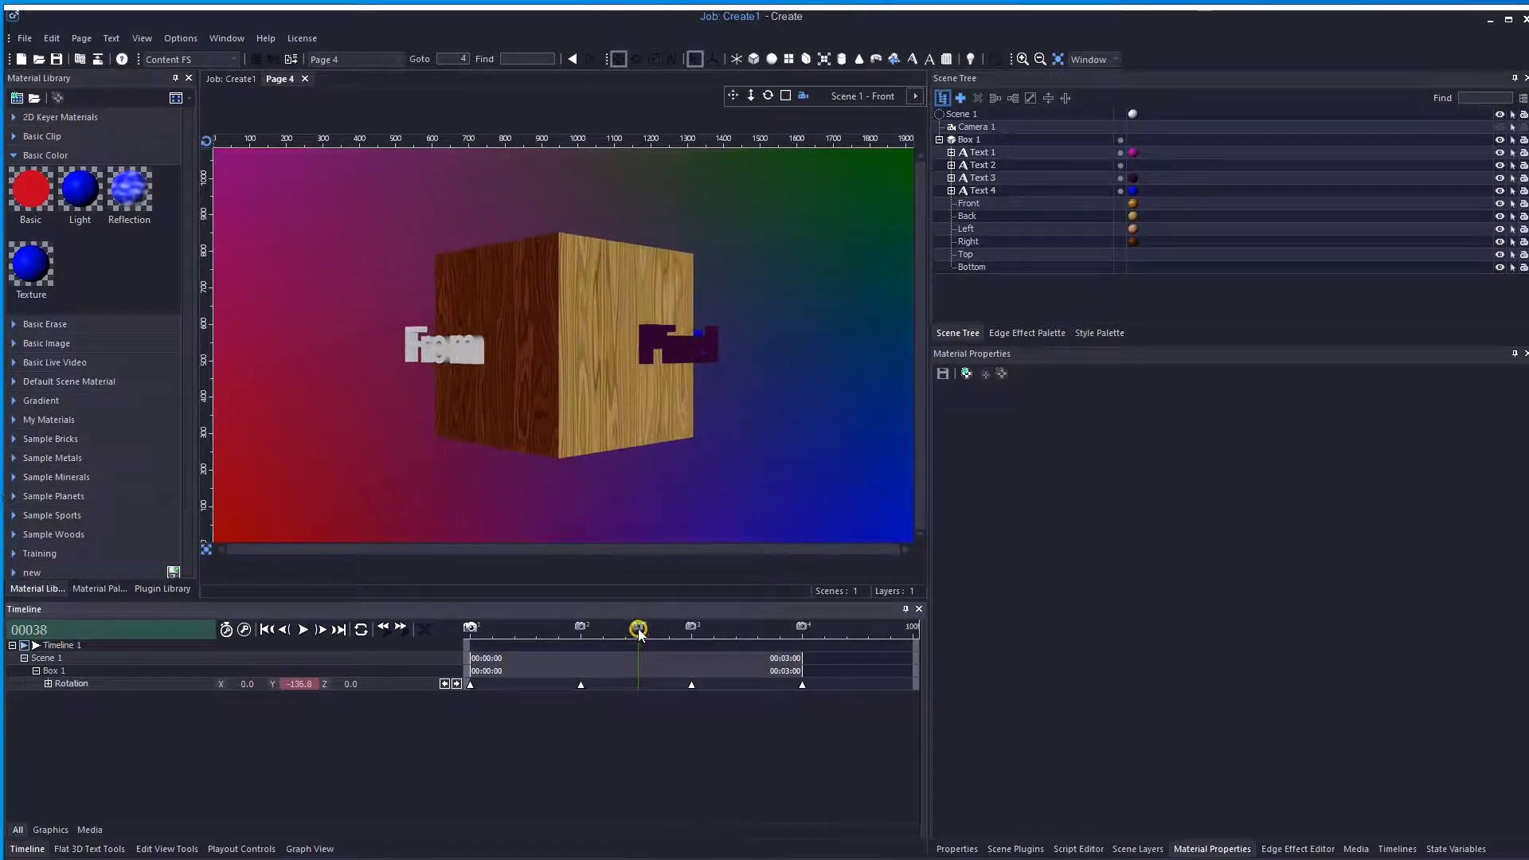
# Remove the extra preview frame at frame 38
pyautogui.rightClick(638, 626)
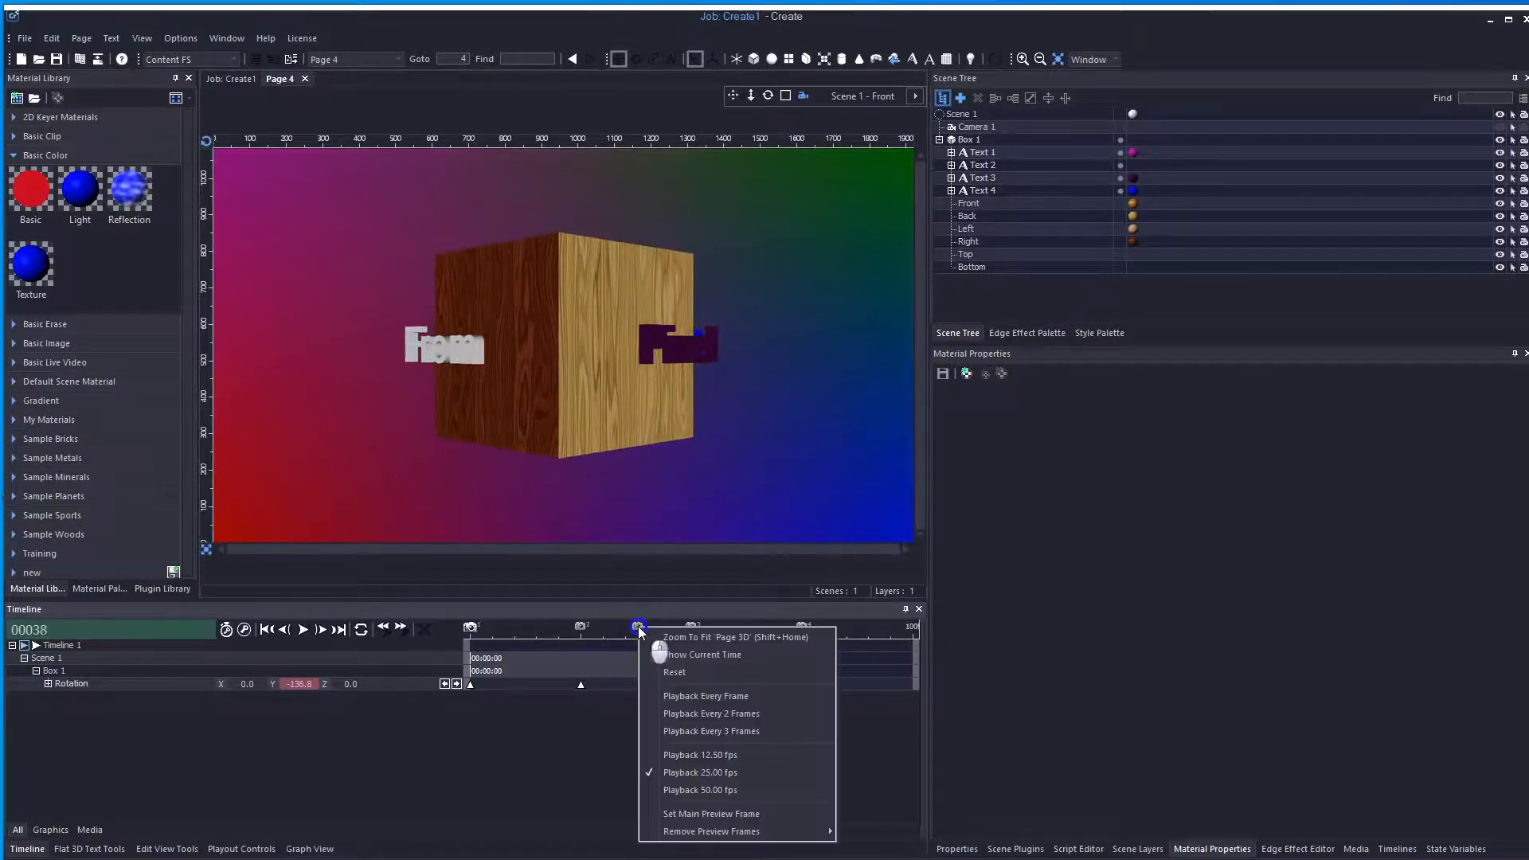
pyautogui.click(711, 831)
pyautogui.click(902, 848)
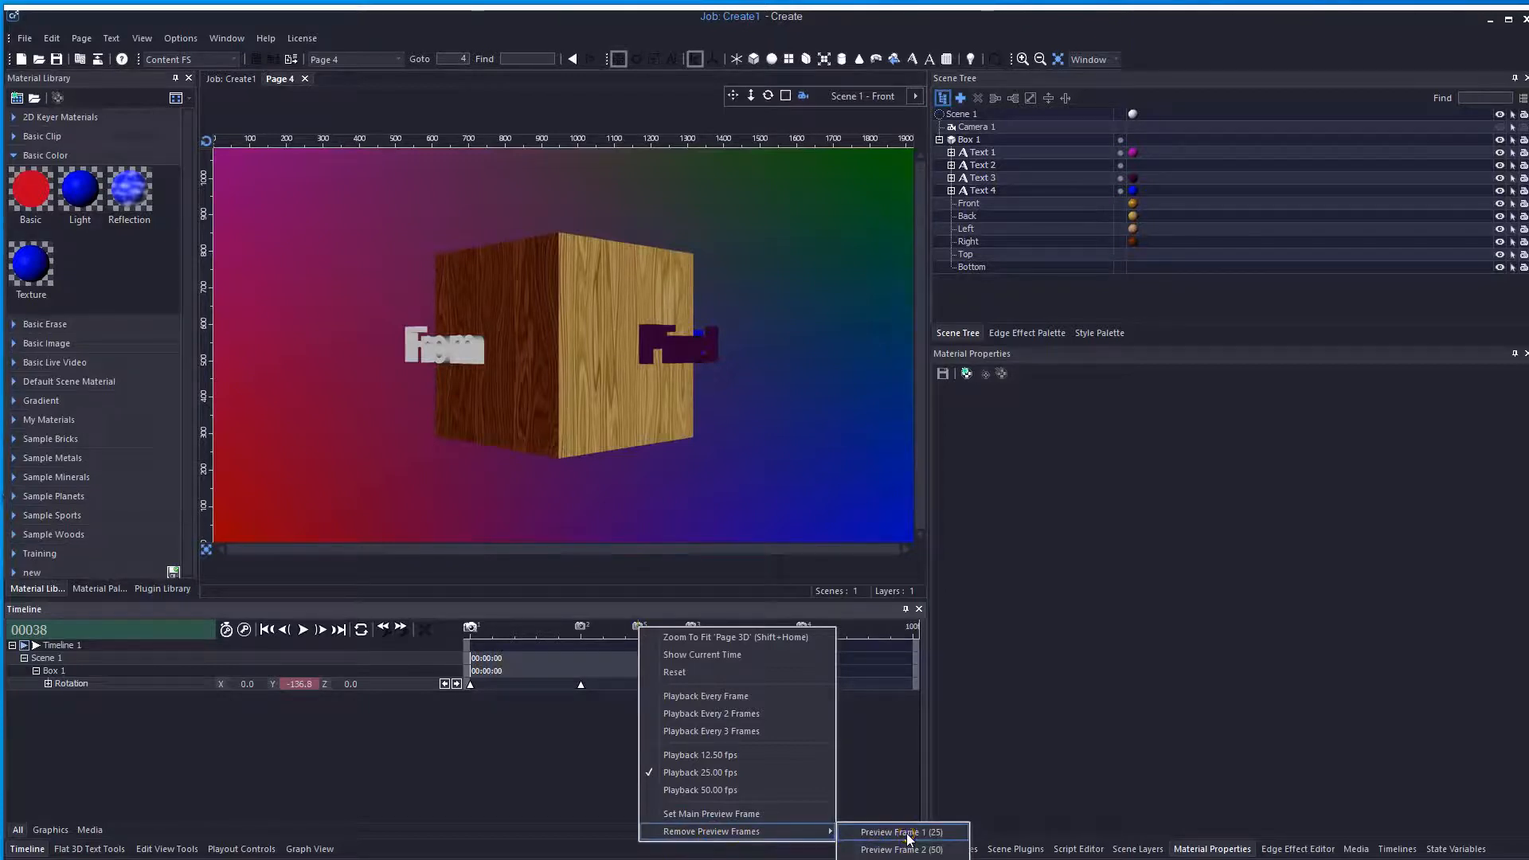
pyautogui.click(907, 836)
pyautogui.click(902, 859)
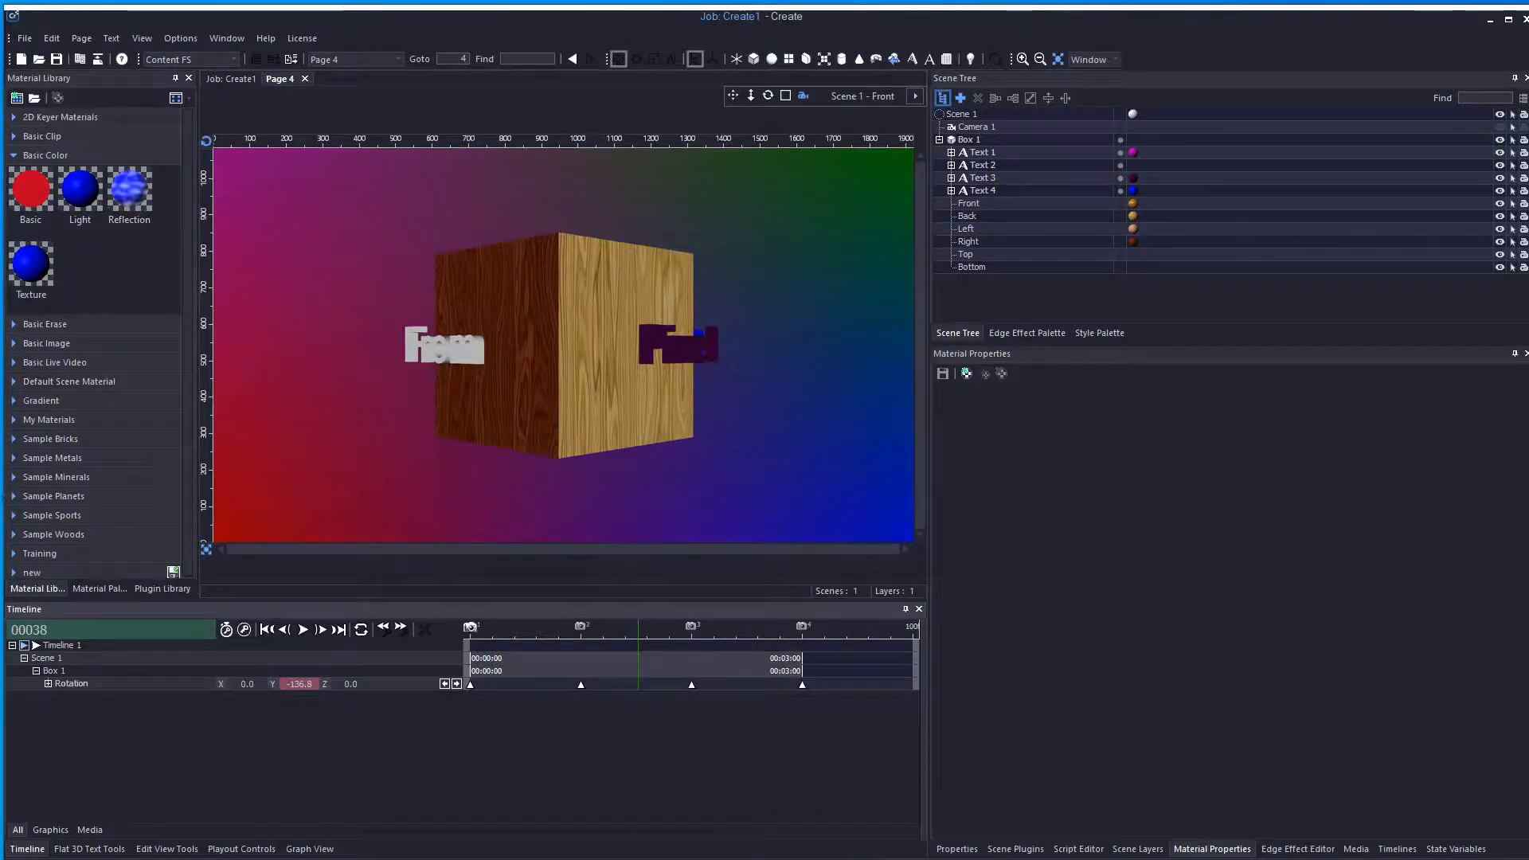
# Close Page 4 saving the changes, and view its preview frames on the page thumbnail
pyautogui.click(464, 629)
pyautogui.moveTo(464, 633); pyautogui.dragTo(643, 637)
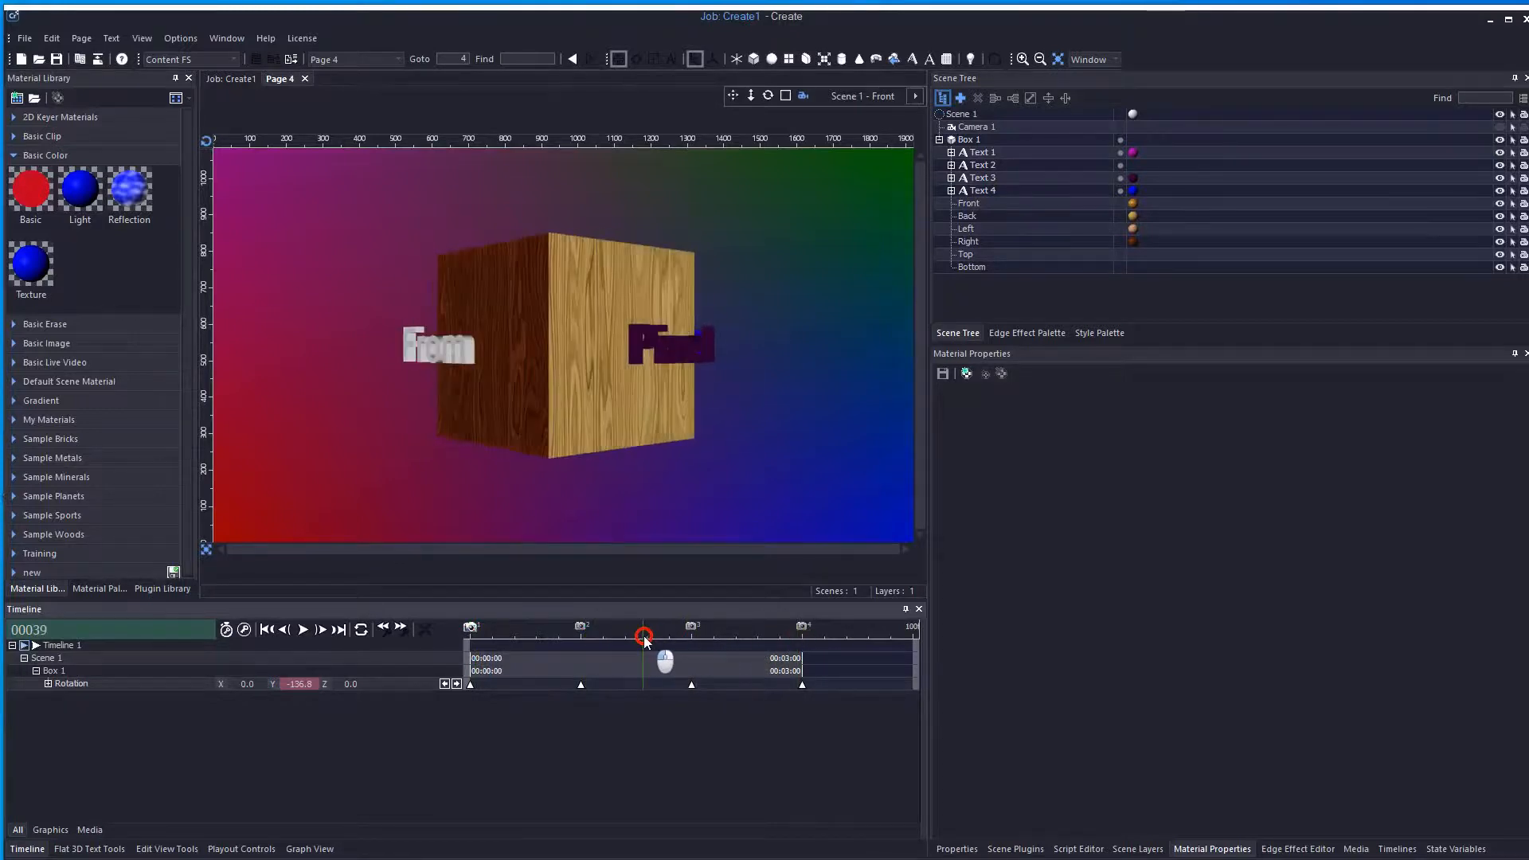
pyautogui.click(304, 78)
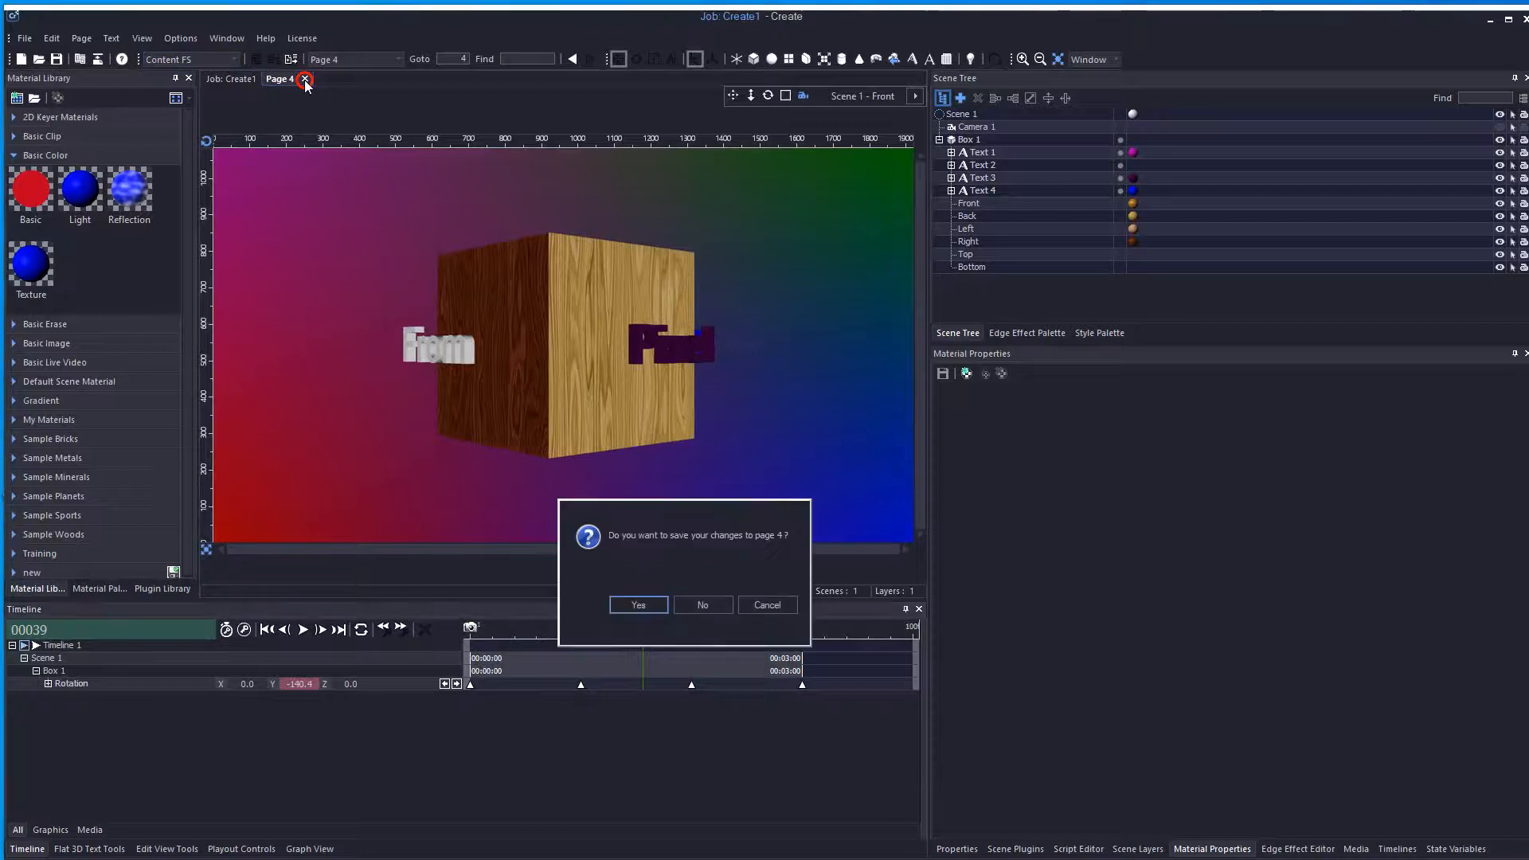
pyautogui.click(635, 605)
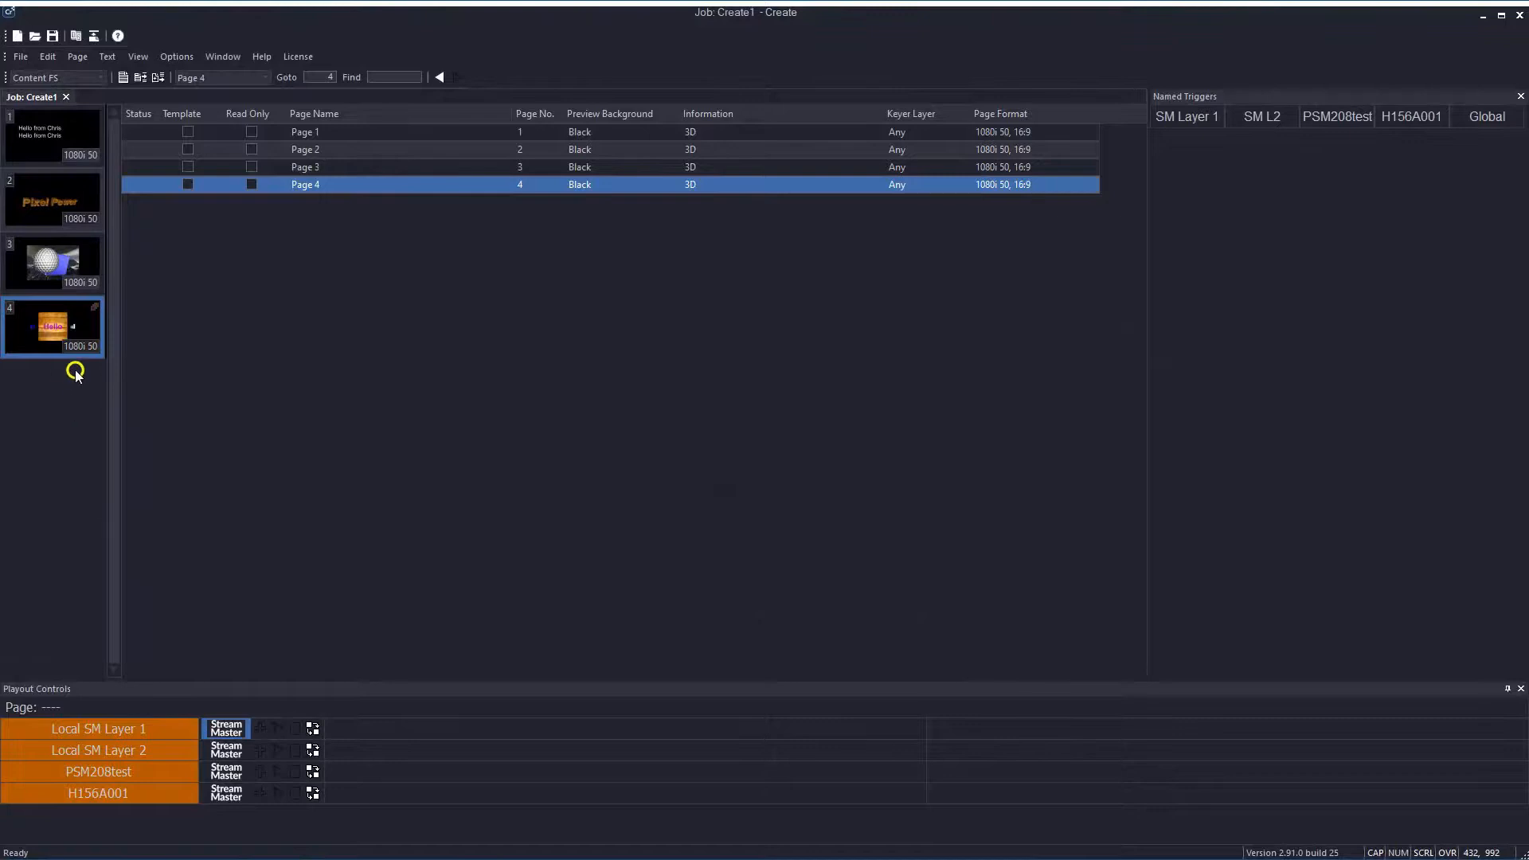
pyautogui.moveTo(76, 322)
pyautogui.moveTo(65, 324)
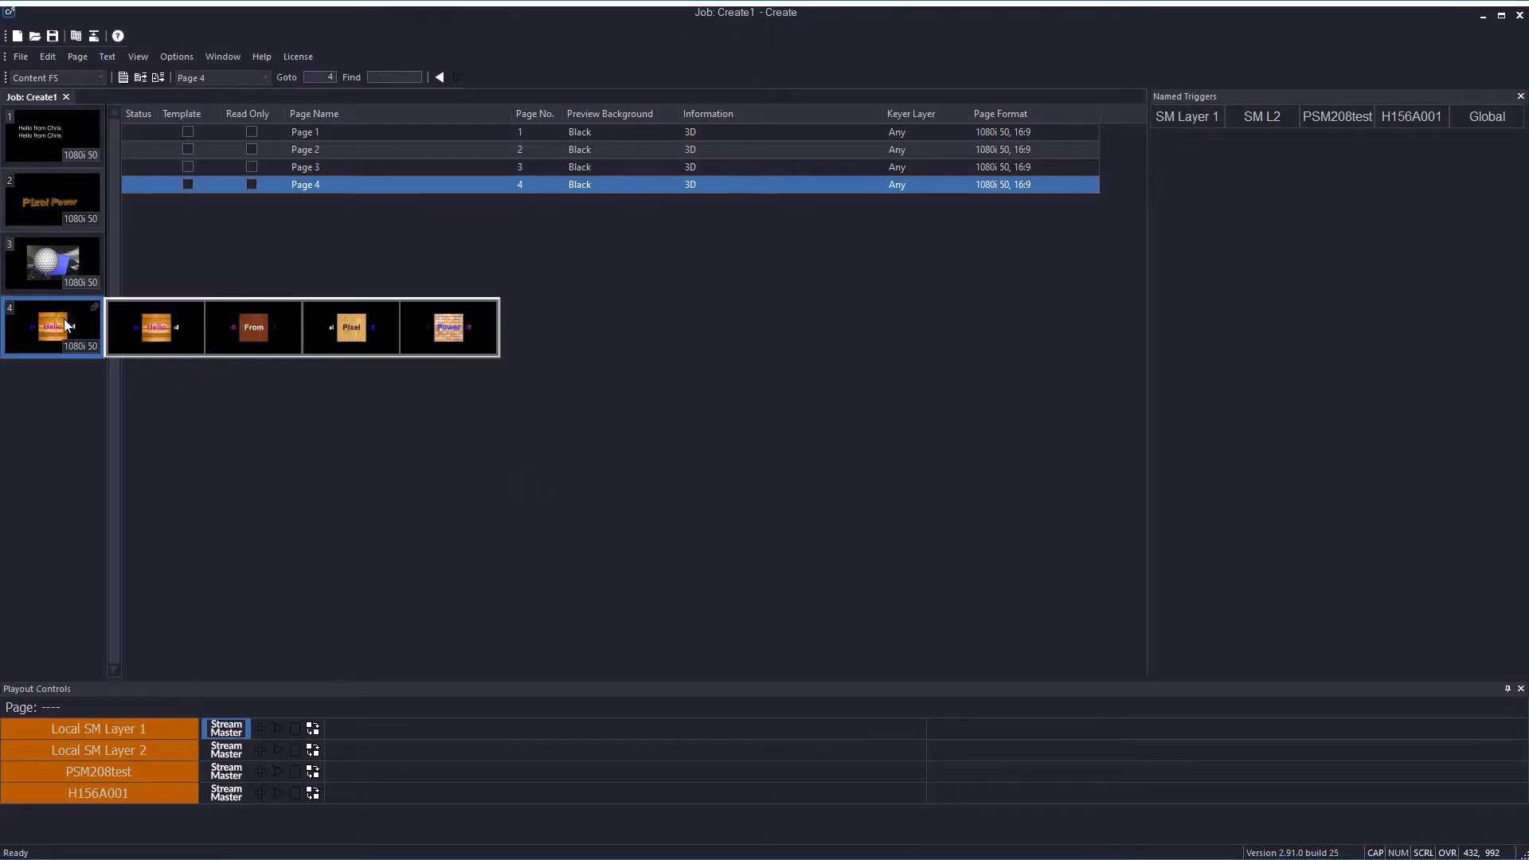